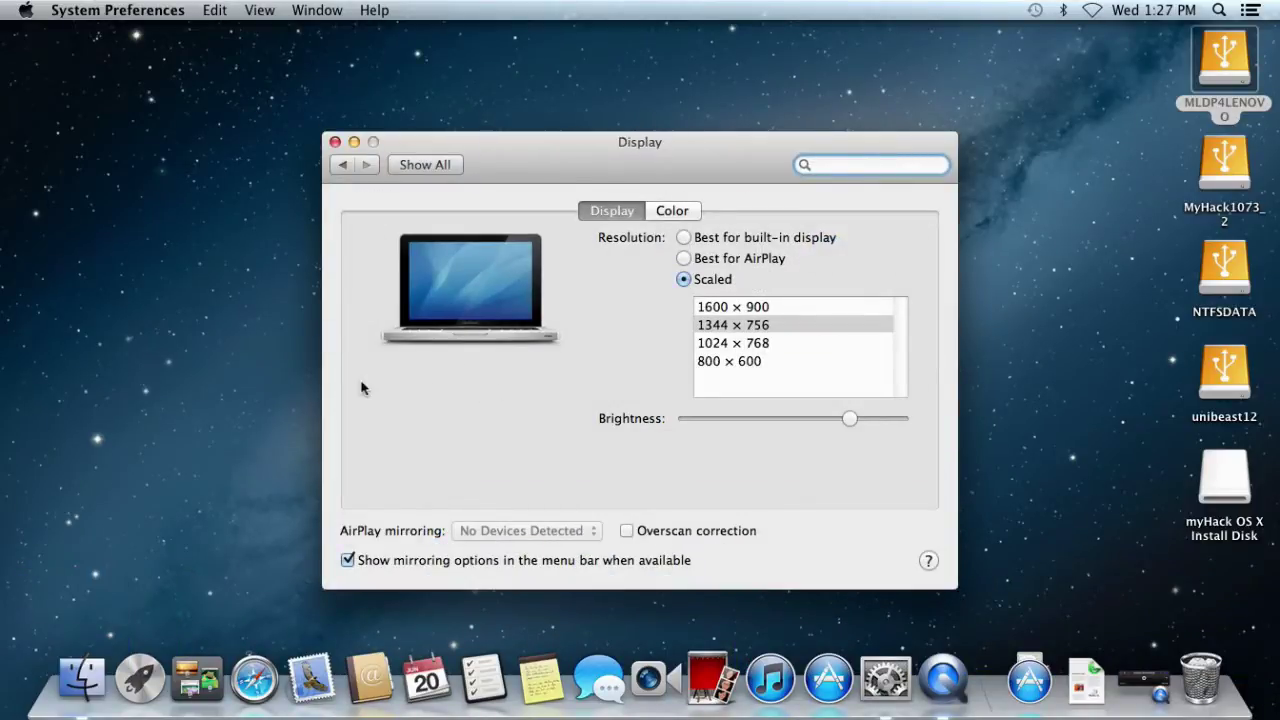
Step: Check the Network pane in System Preferences and return to the overview of all preferences
left_click(425, 165)
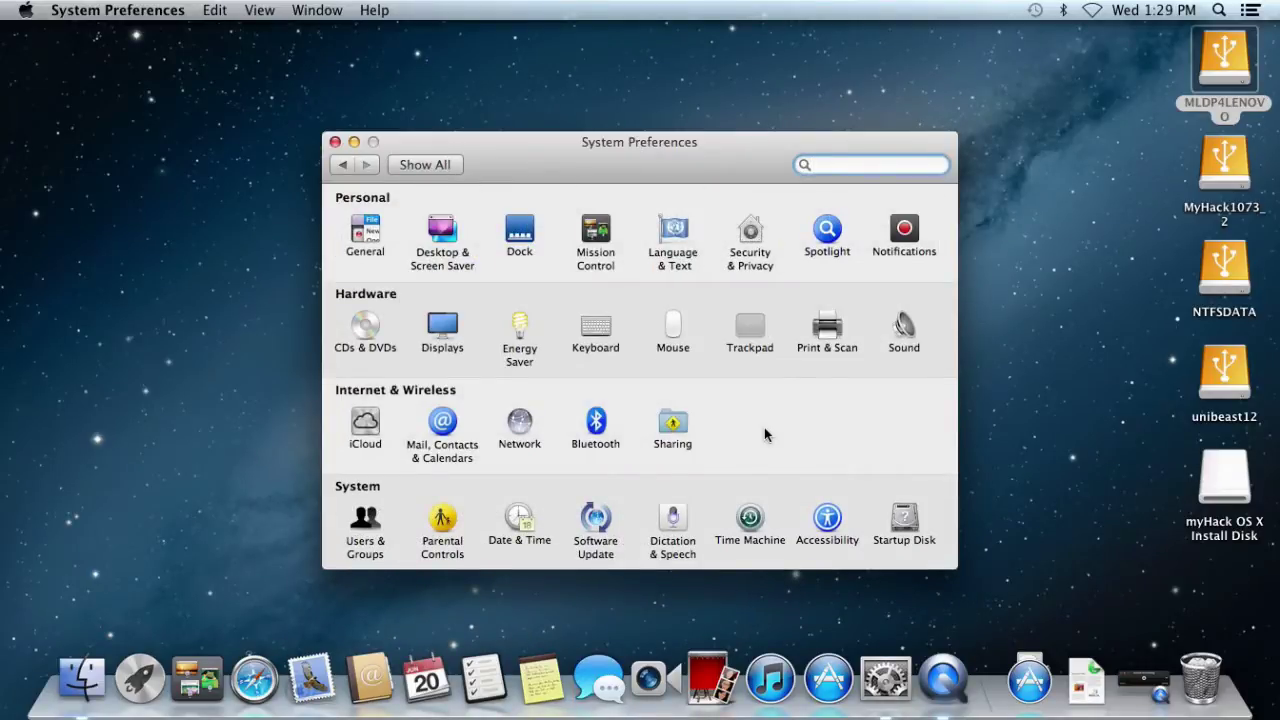
left_click(519, 425)
left_click(440, 165)
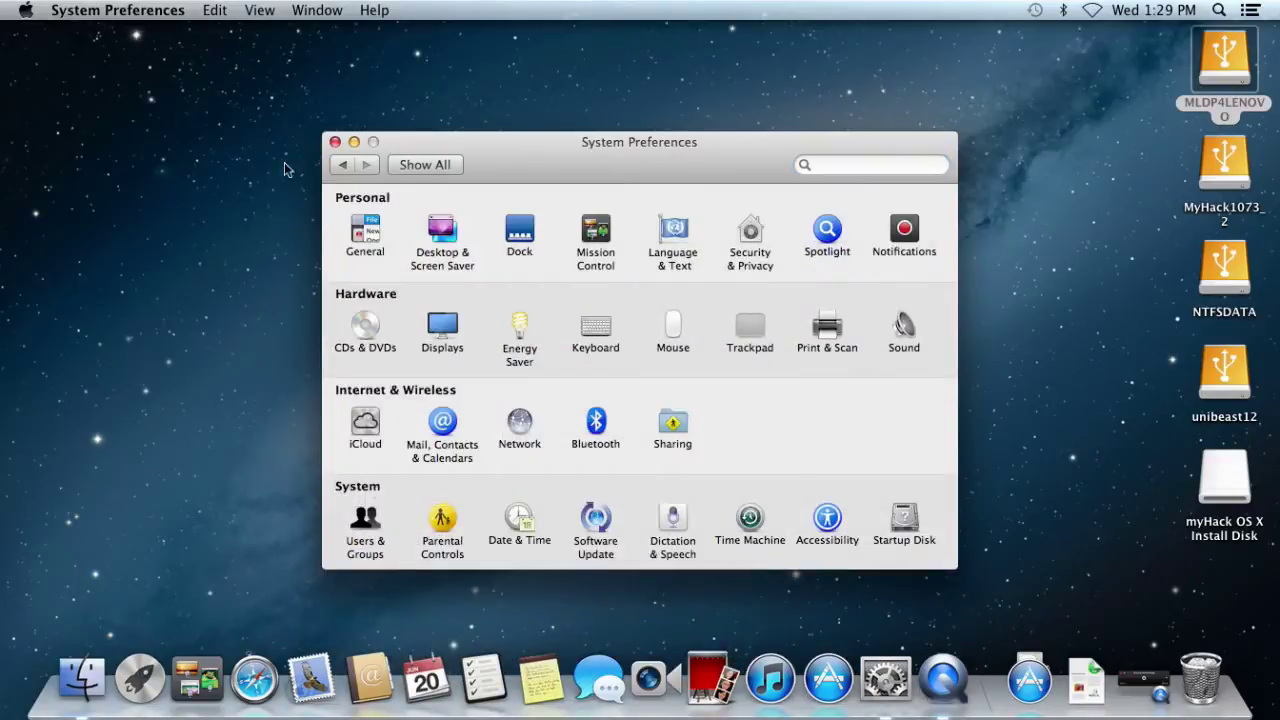
Step: Open System Information, examine the Graphics/Displays, Card Reader and Wi-Fi entries, and close the report
left_click(26, 10)
left_click(70, 33)
left_click(639, 388)
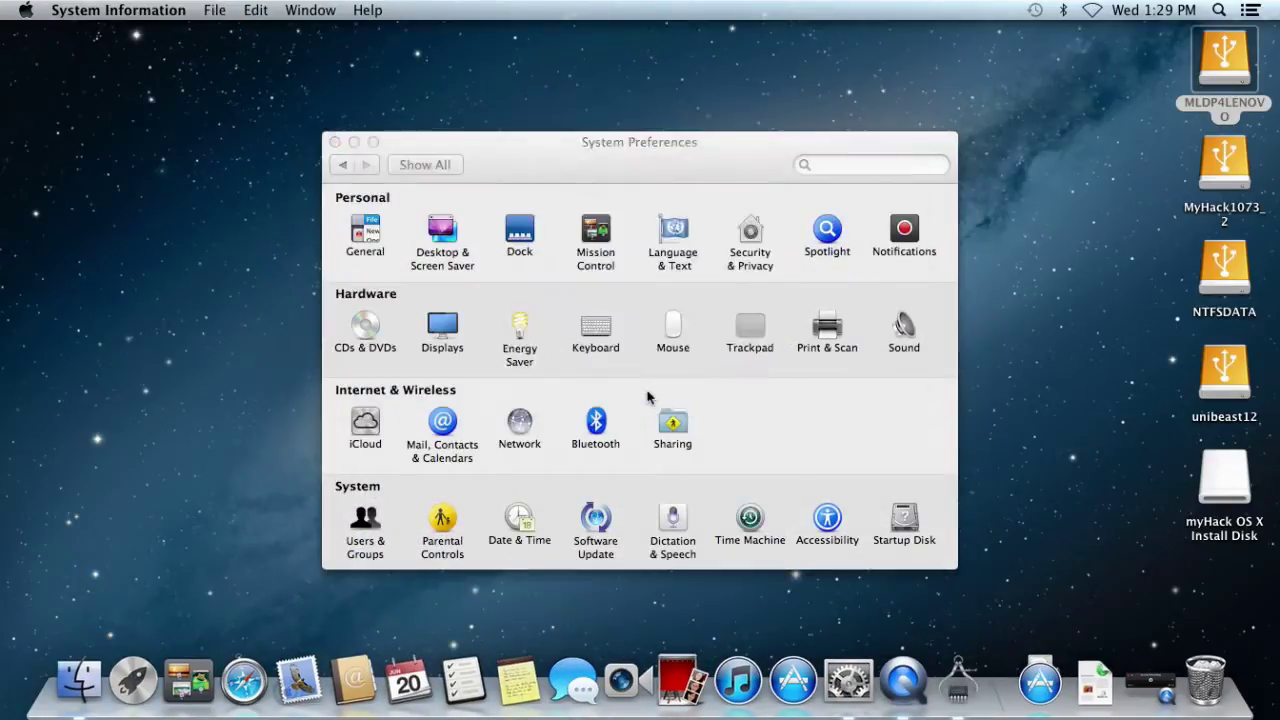
left_click(377, 234)
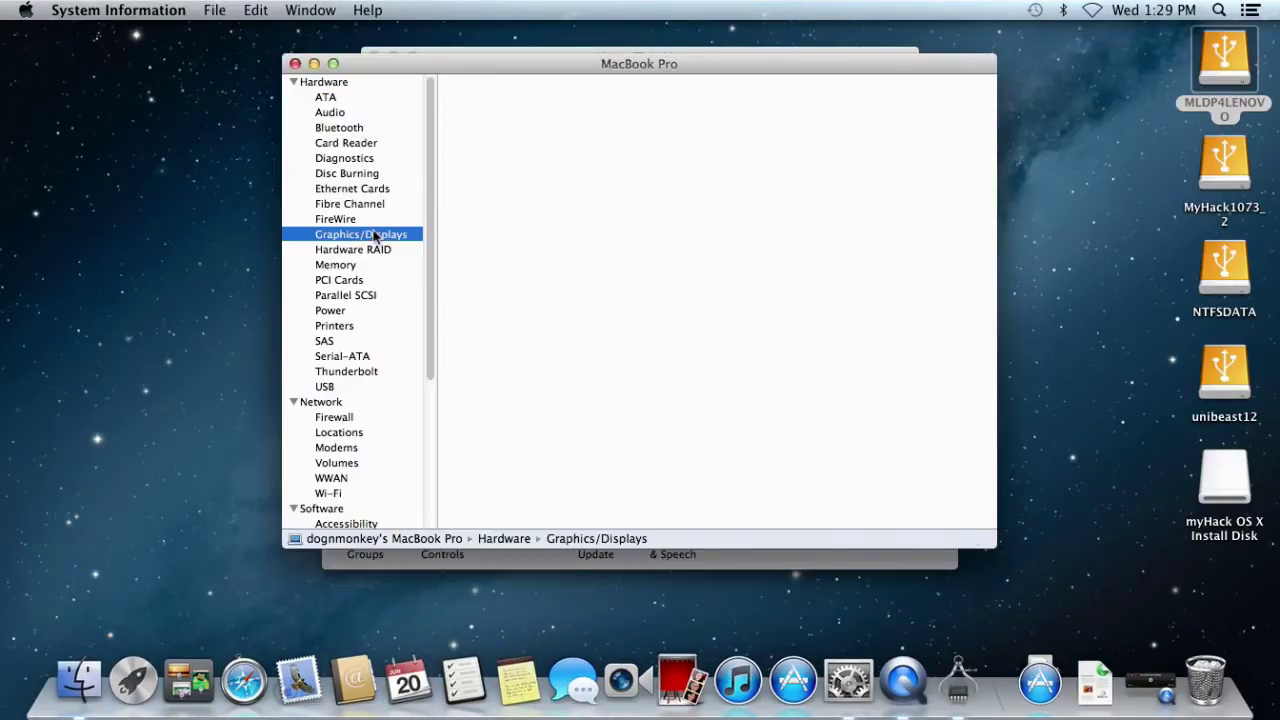
left_click(352, 143)
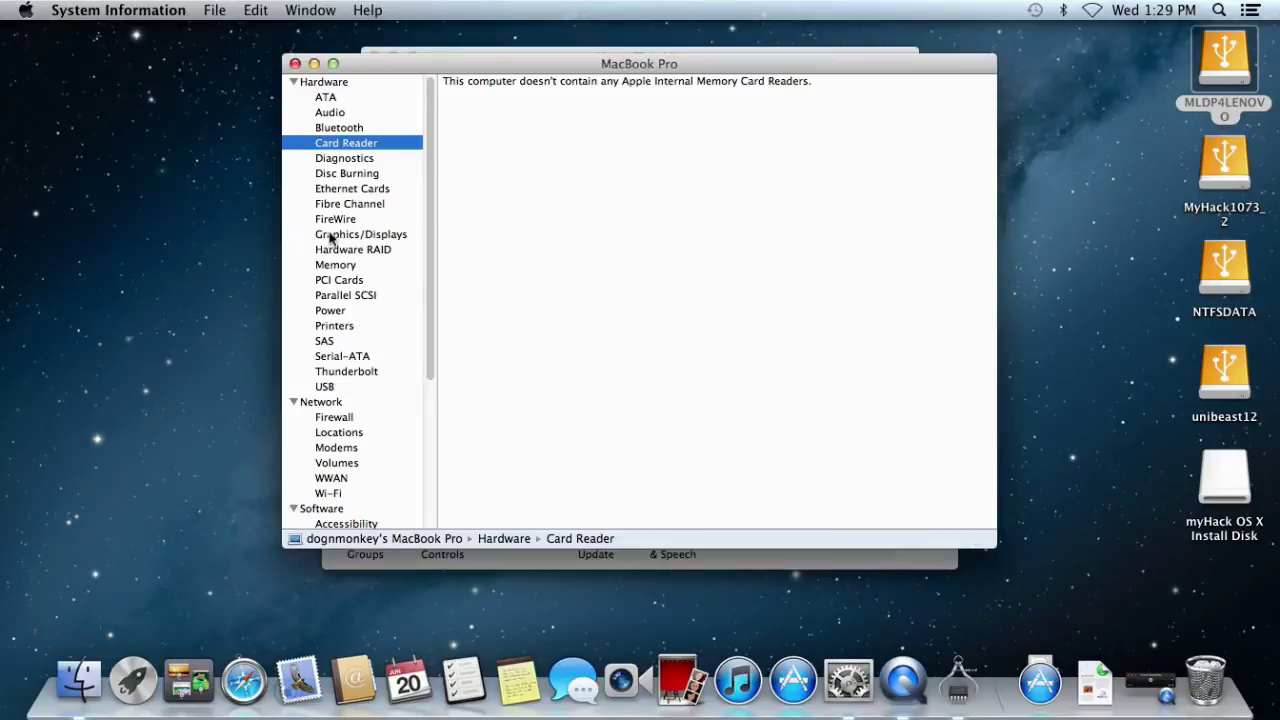
left_click(328, 492)
key("super+w")
left_click(374, 58)
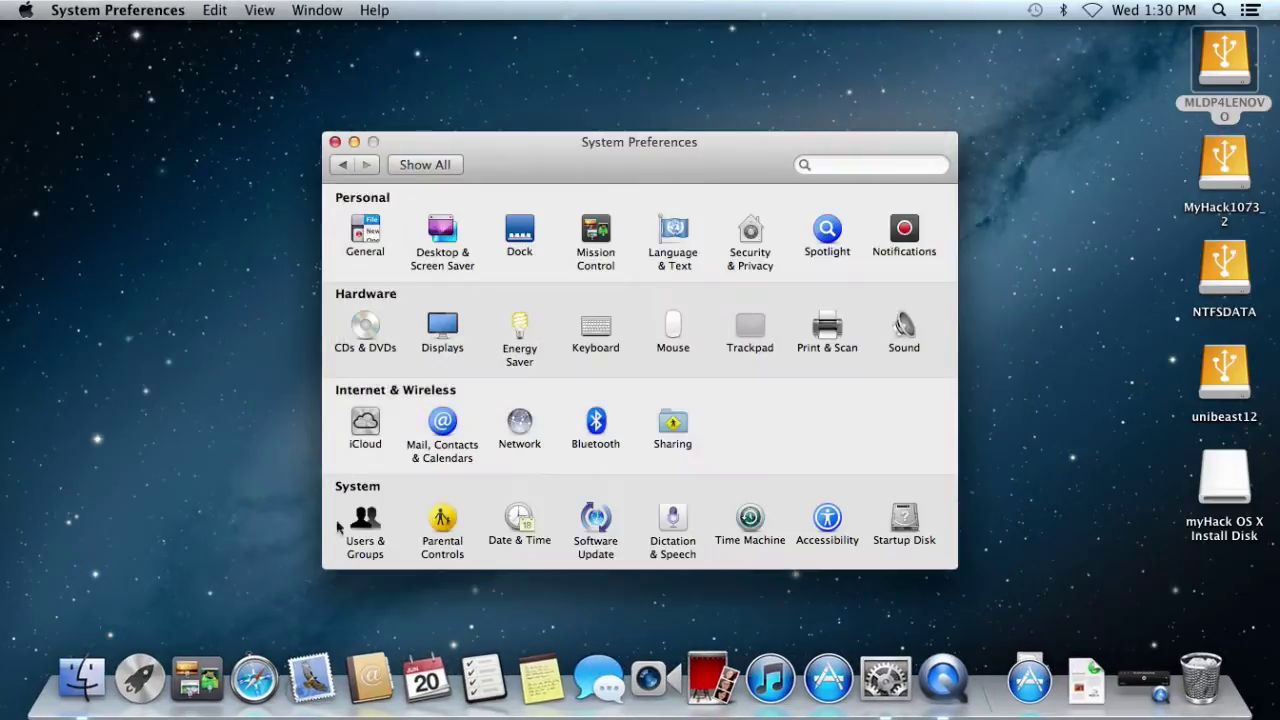
Step: Open the Bluetooth preferences and adjust the advanced options
left_click(596, 421)
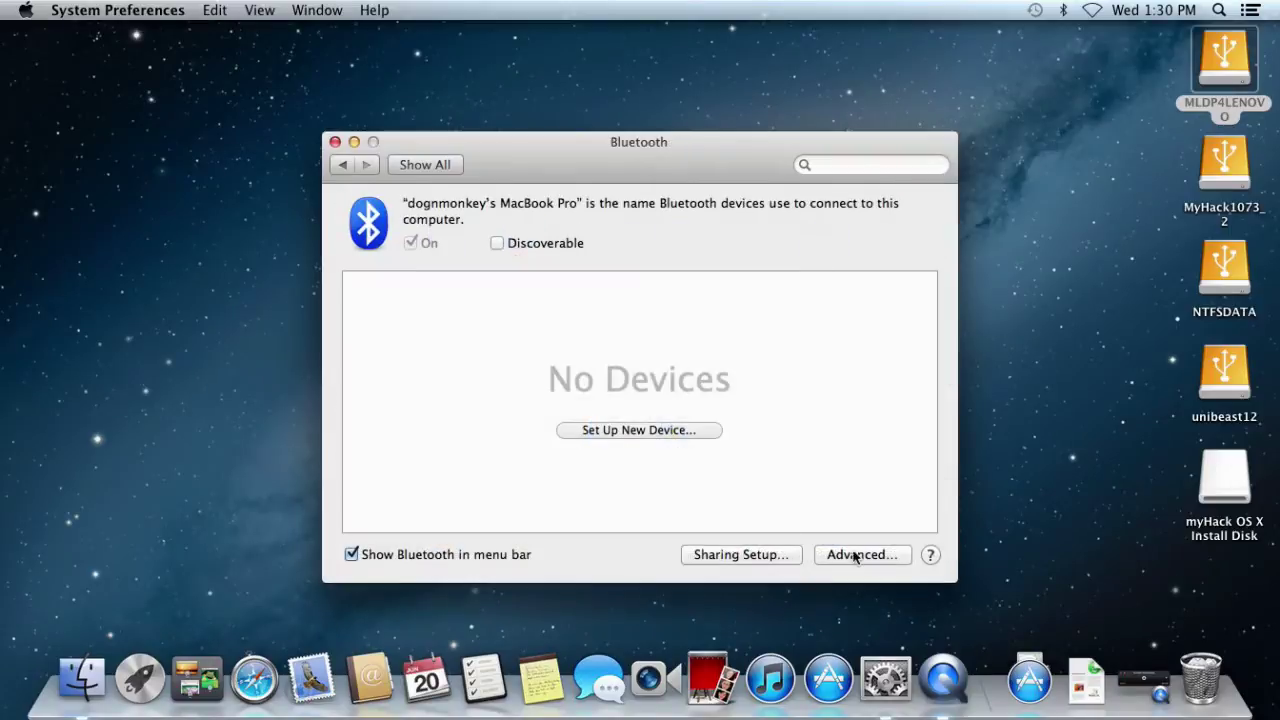
left_click(856, 553)
left_click(389, 207)
left_click(782, 286)
left_click(389, 278)
left_click(766, 293)
left_click(858, 608)
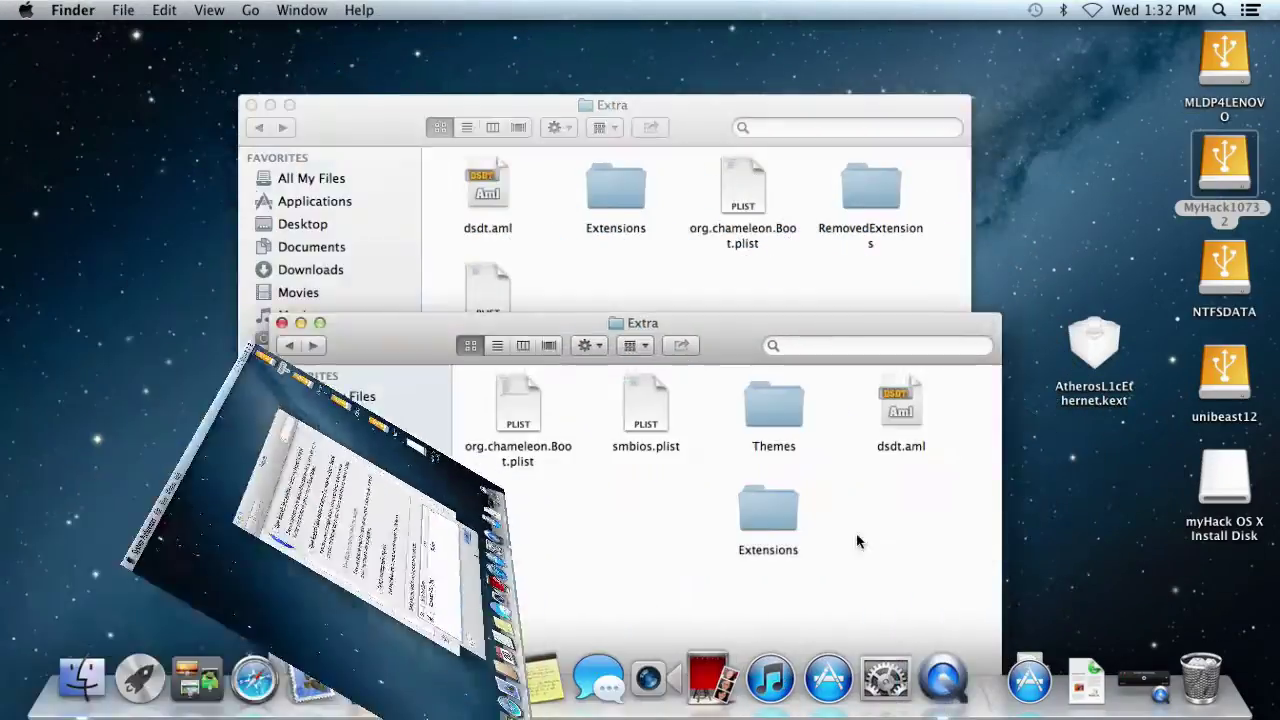
Step: Copy the Themes folder into the other Extra folder, authenticating with the account password, and close both Finder windows
left_click_drag(774, 400, 870, 250)
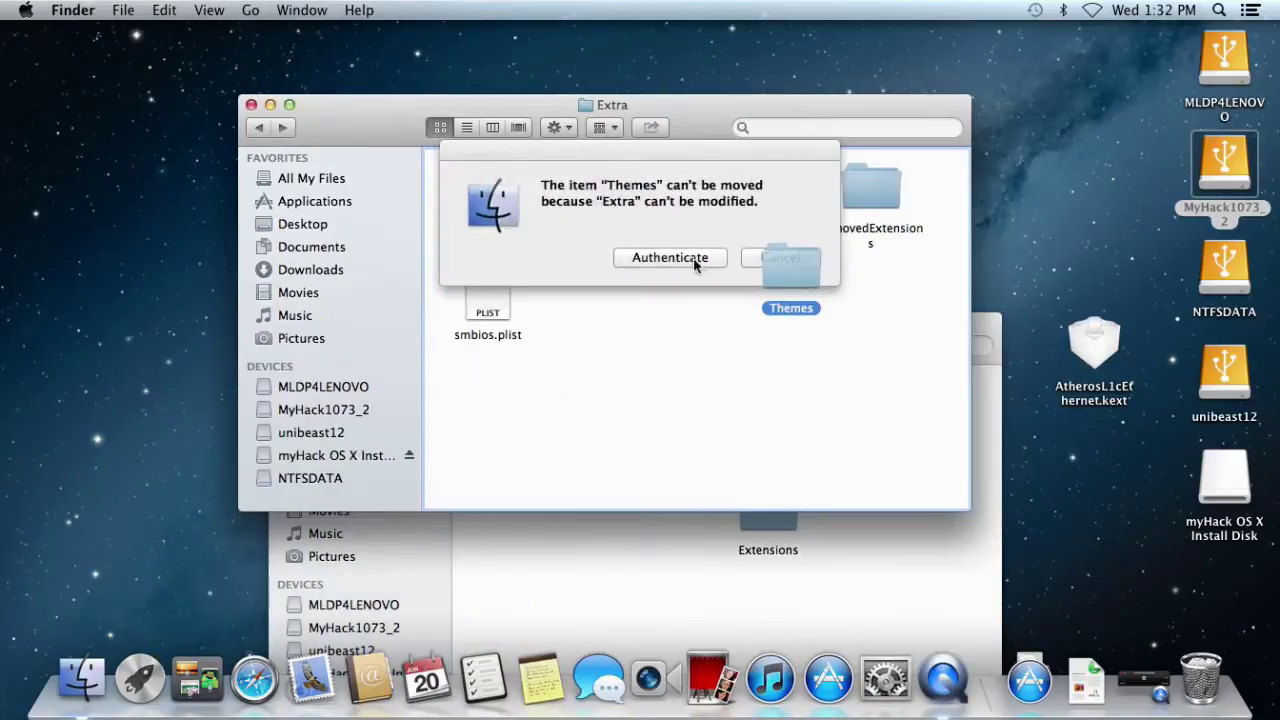
left_click(690, 262)
type("••")
key("Return")
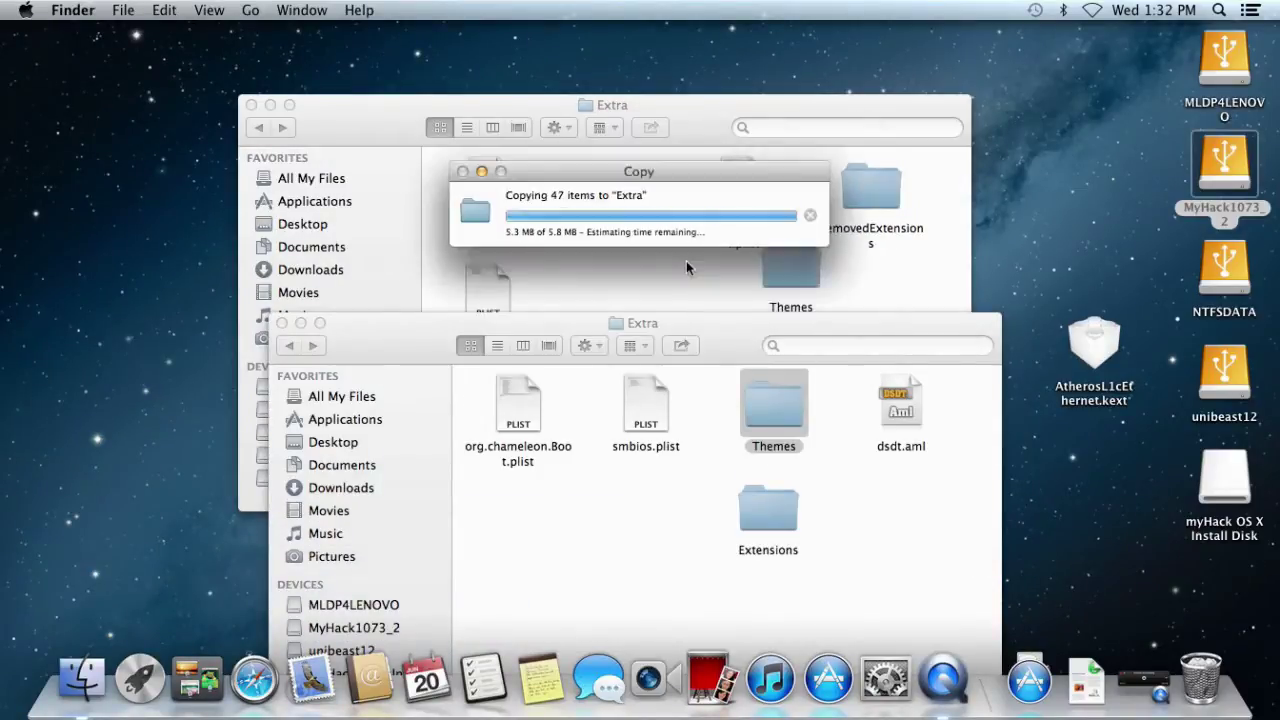
right_click(626, 280)
left_click(503, 383)
left_click(284, 326)
key("super+w")
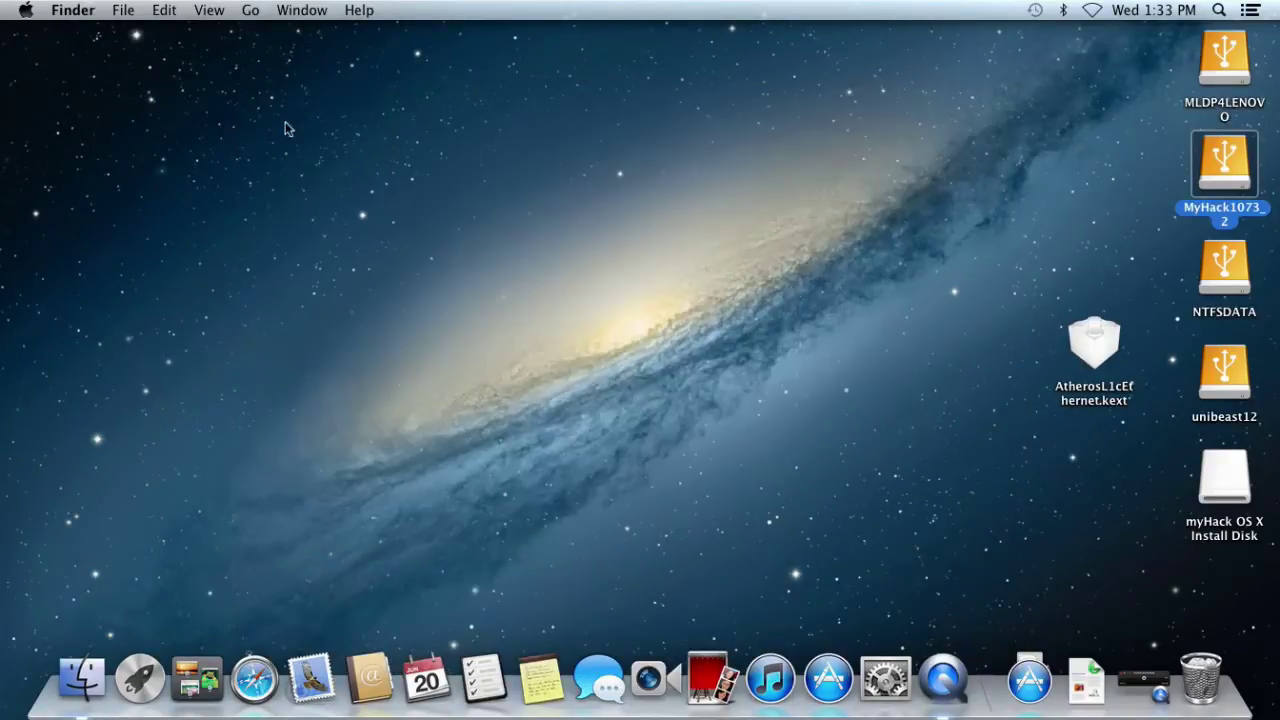
Step: Open the Extensions folder in System/Library on the MLDP4LENOVO volume
double_click(1224, 60)
double_click(523, 400)
double_click(531, 299)
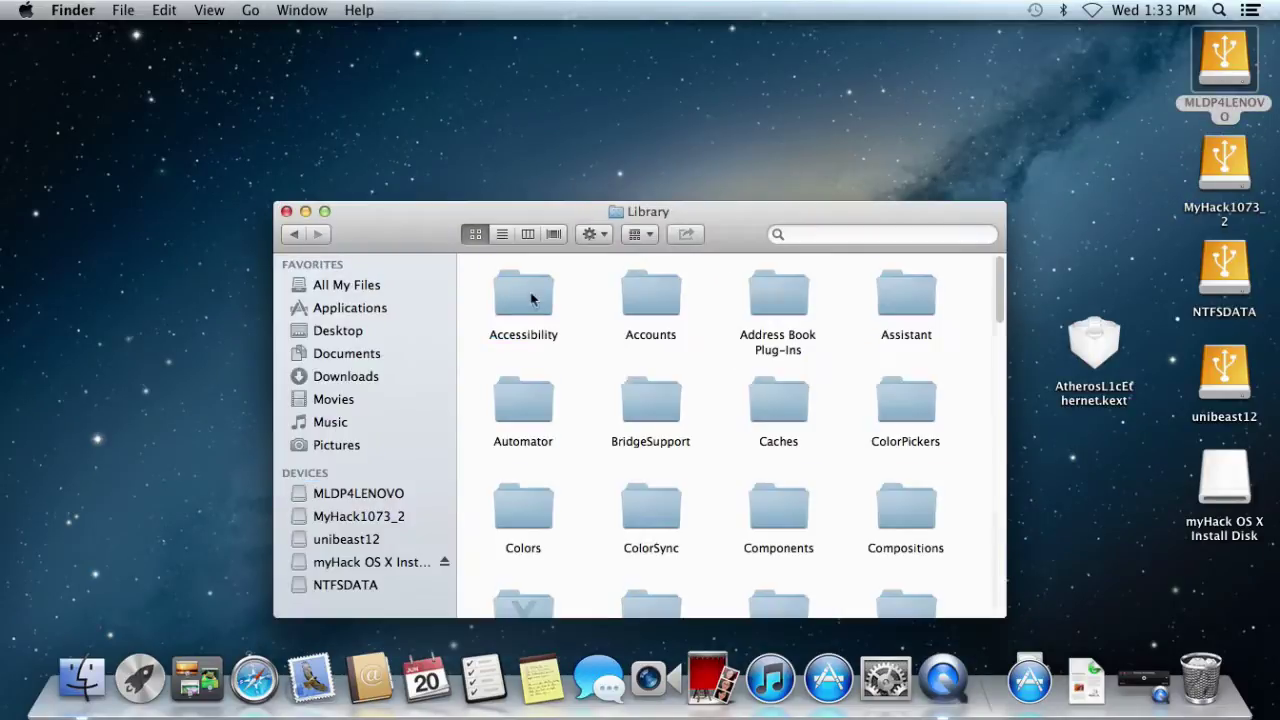
scroll(959, 362, "down", 5)
double_click(516, 484)
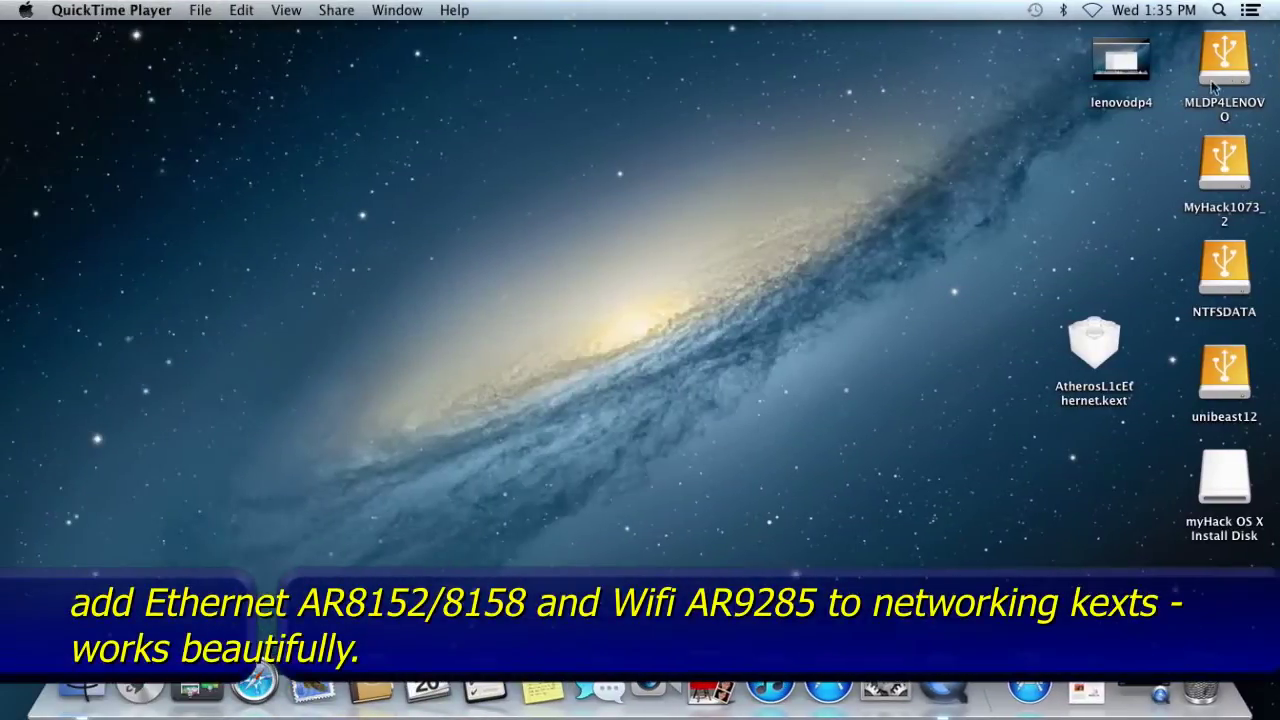
Step: Go to System/Library/Extensions on MLDP4LENOVO and locate IO80211Family.kext
double_click(1213, 88)
double_click(523, 400)
double_click(531, 299)
scroll(959, 362, "down", 5)
double_click(516, 484)
scroll(739, 480, "down", 2)
scroll(739, 480, "down", 15)
scroll(999, 512, "up", 5)
Step: Show the package contents of IO80211Family.kext and copy AirPortAtheros40.kext from its PlugIns folder to the desktop
right_click(906, 330)
left_click(929, 349)
double_click(524, 300)
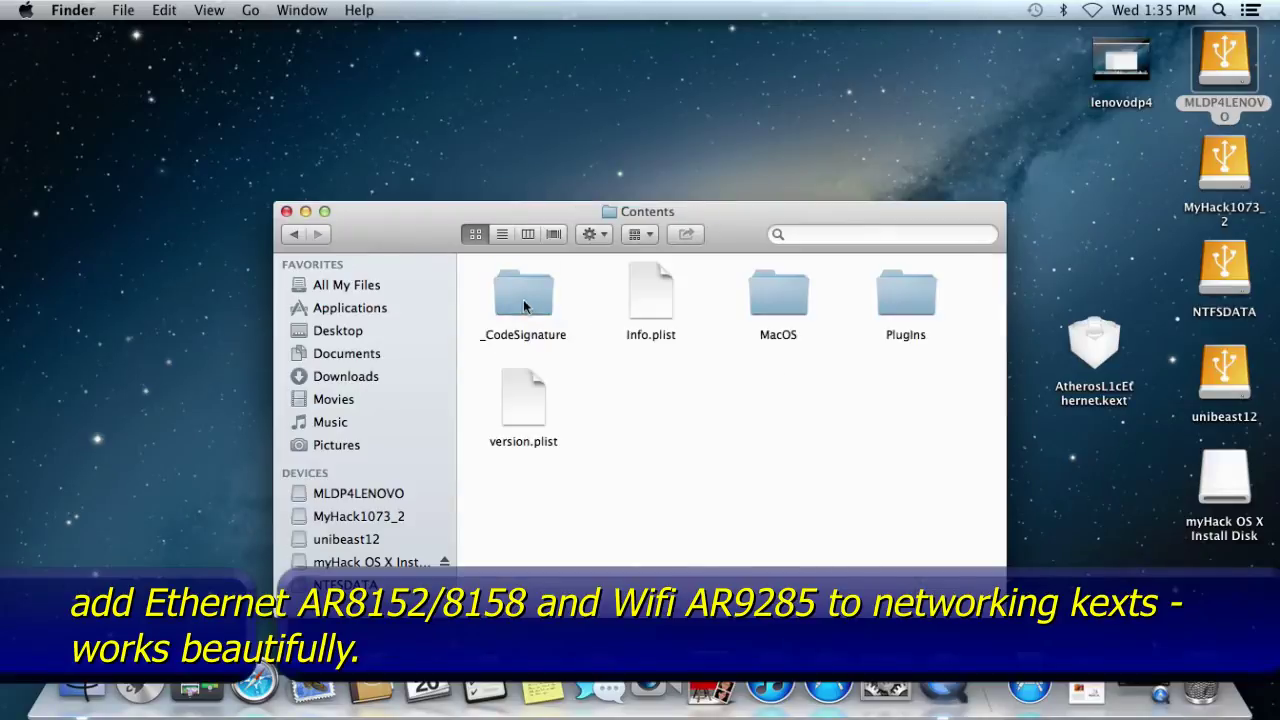
double_click(886, 300)
left_click_drag(503, 297, 625, 115)
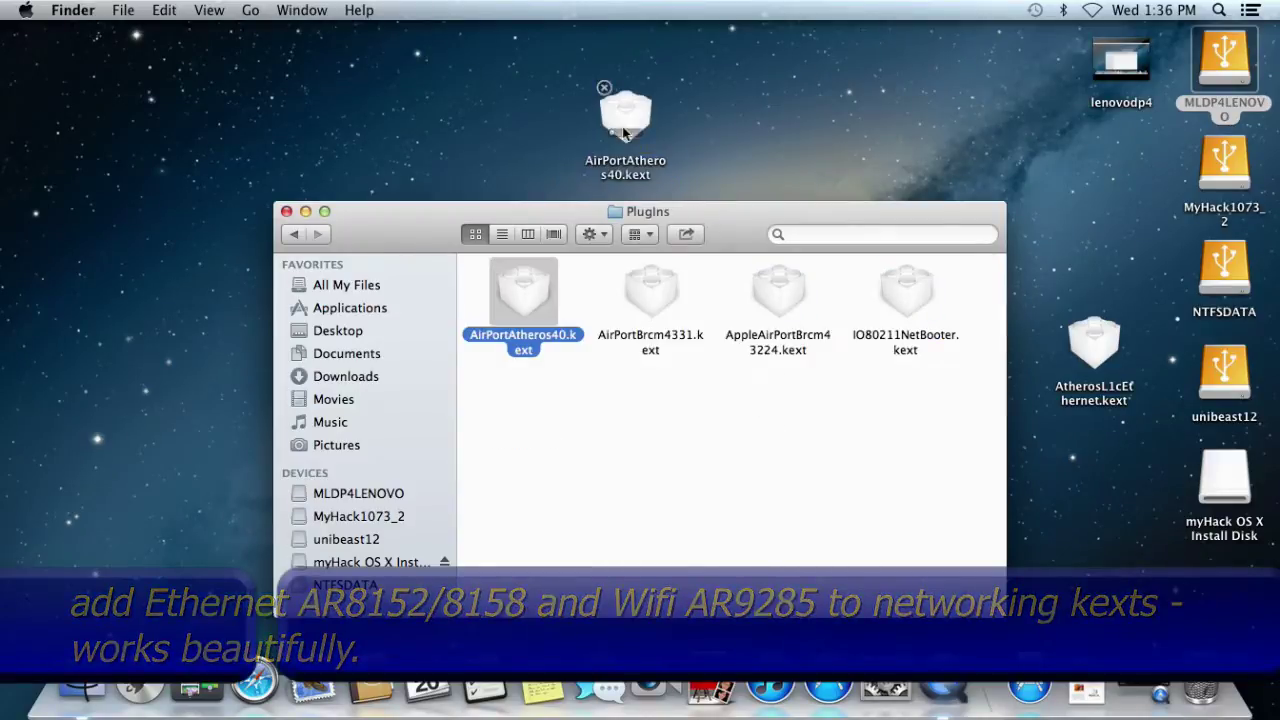
Step: Return to the Extensions folder and open the PlugIns folder inside the IONetworkingFamily.kext package
left_click(295, 234)
left_click(295, 234)
left_click(295, 234)
left_click_drag(1002, 497, 998, 523)
left_click(657, 449)
right_click(657, 449)
left_click(711, 337)
double_click(523, 300)
double_click(903, 310)
Step: Move AtherosL1cEthernet.kext from the desktop into the networking PlugIns folder, authenticating with the account password
left_click_drag(1094, 345, 792, 507)
left_click(693, 263)
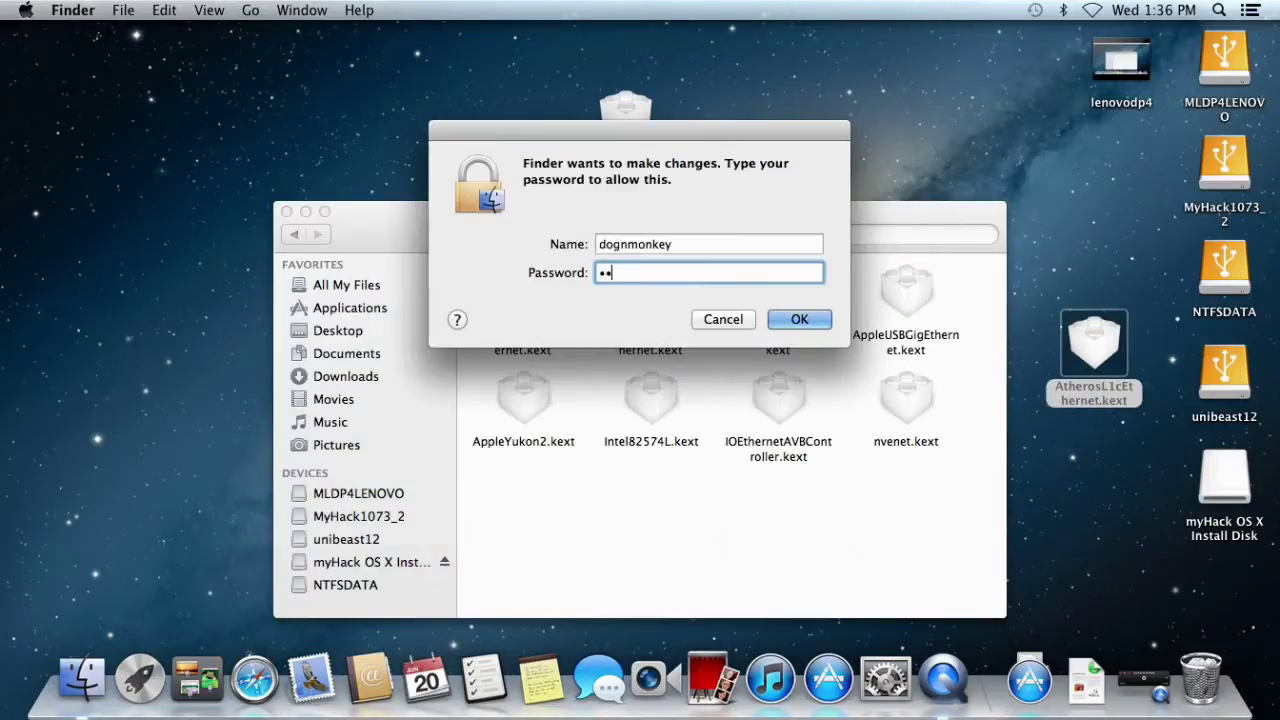
key("Return")
Step: Go back to the Extensions folder and reopen the PlugIns folder inside the IO80211Family.kext package
key("super+bracketleft")
key("super+bracketleft")
key("super+bracketleft")
scroll(973, 532, "up", 10)
right_click(880, 350)
left_click(930, 326)
left_click(533, 298)
double_click(533, 298)
double_click(908, 288)
Step: Show the package contents of the desktop copy of AirPortAtheros40.kext and open its Info.plist in TextEdit
right_click(626, 116)
left_click(705, 157)
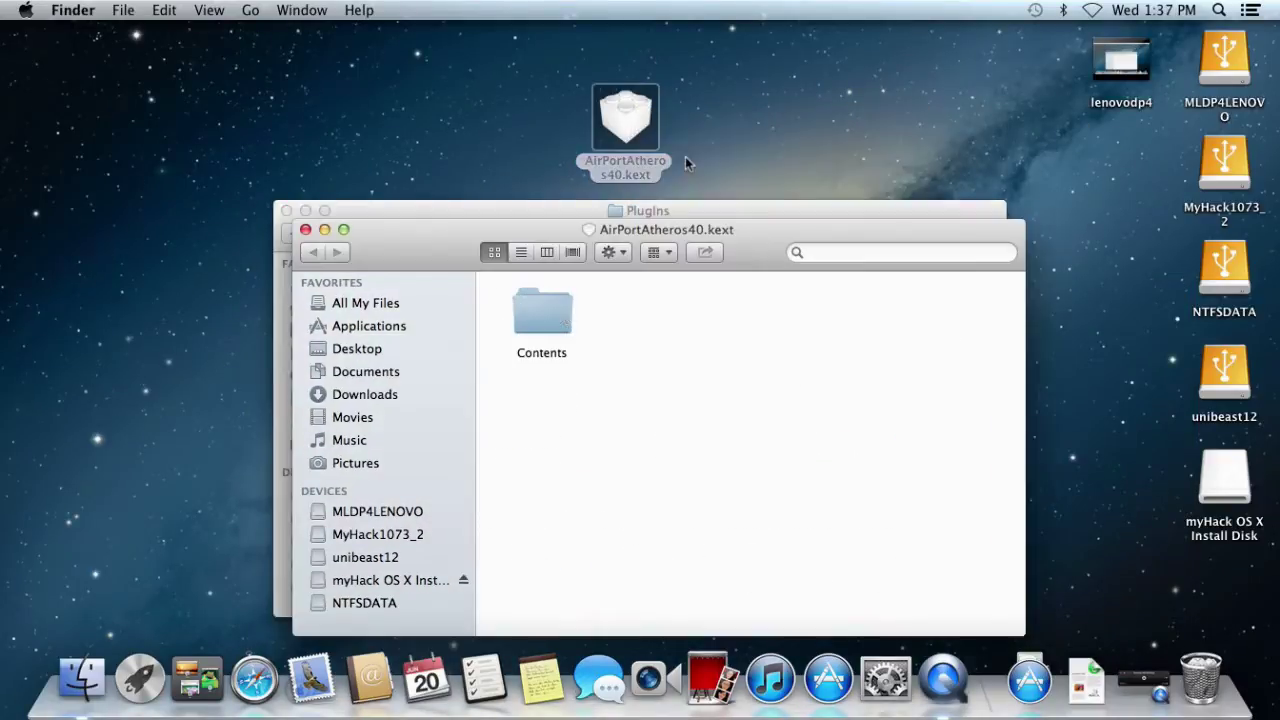
double_click(545, 310)
right_click(686, 285)
mouse_move(743, 314)
left_click(940, 316)
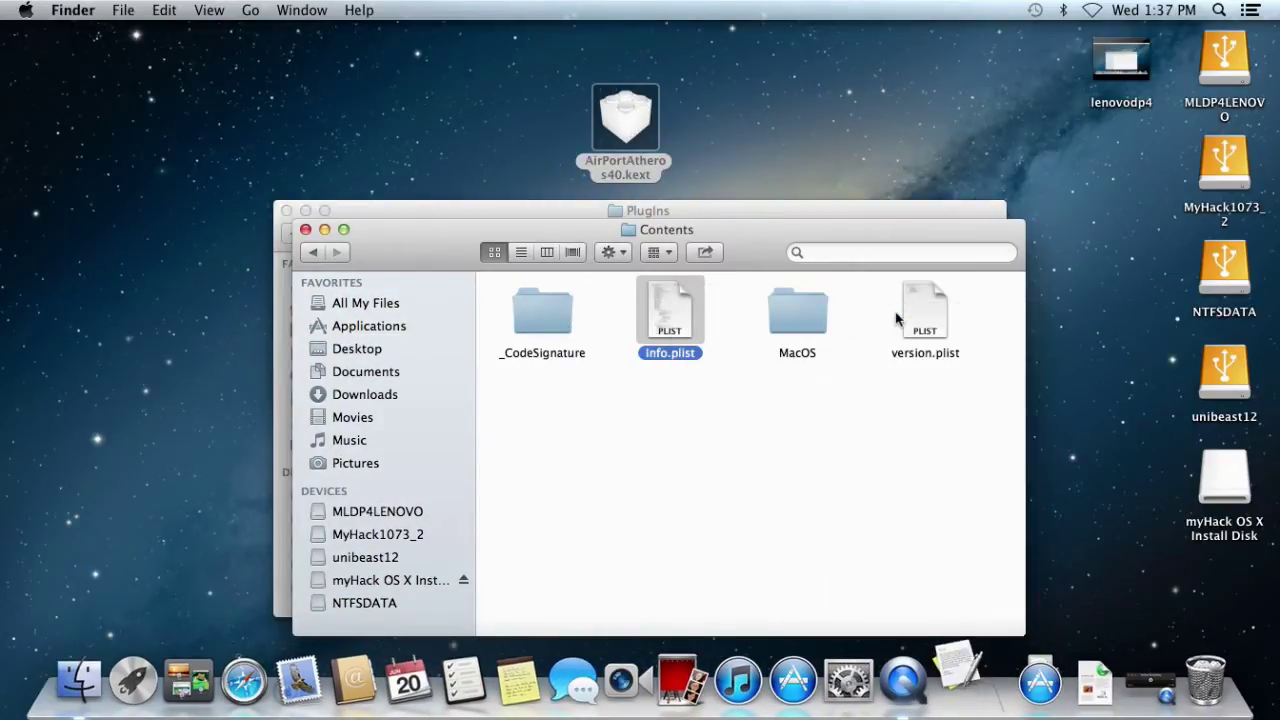
Step: Add the string pci168c,2b below pci168c,2a in the IONameMatch array of Info.plist, and close the file and its folder window
scroll(527, 249, "down", 15)
left_click_drag(393, 167, 504, 170)
right_click(504, 170)
left_click(545, 240)
key("Right")
key("Return")
key("cmd+v")
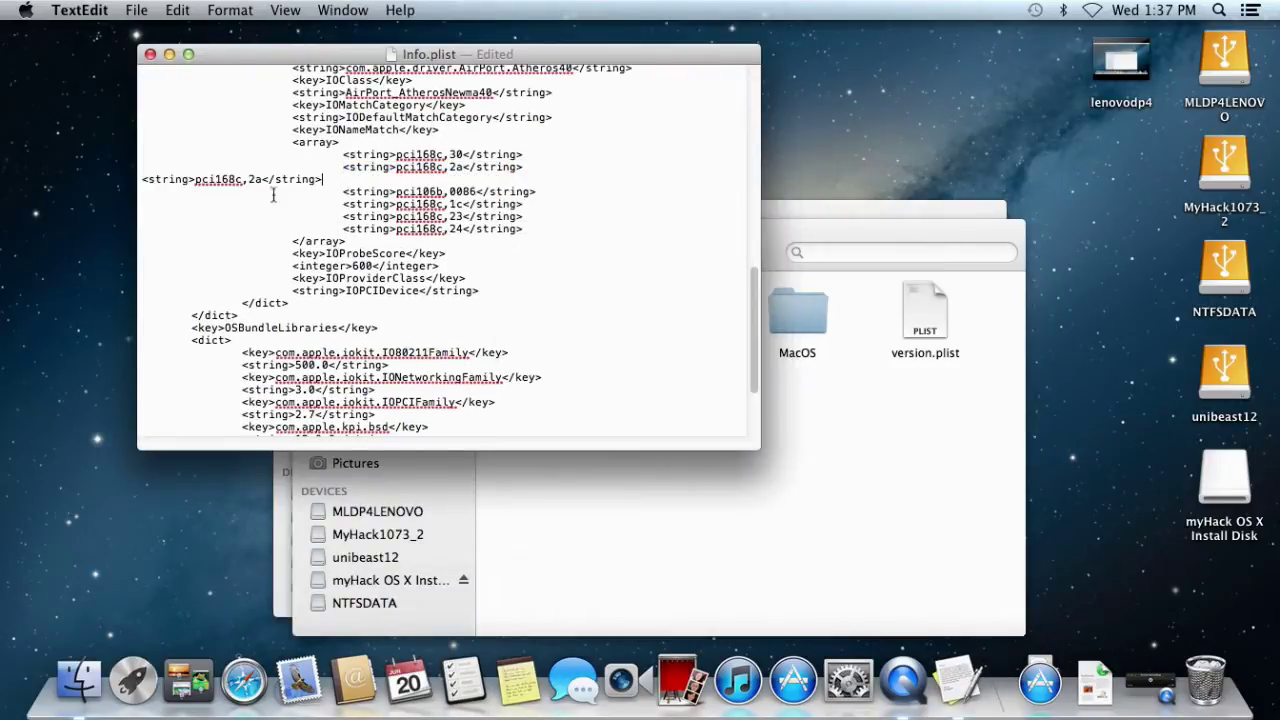
left_click_drag(195, 180, 266, 180)
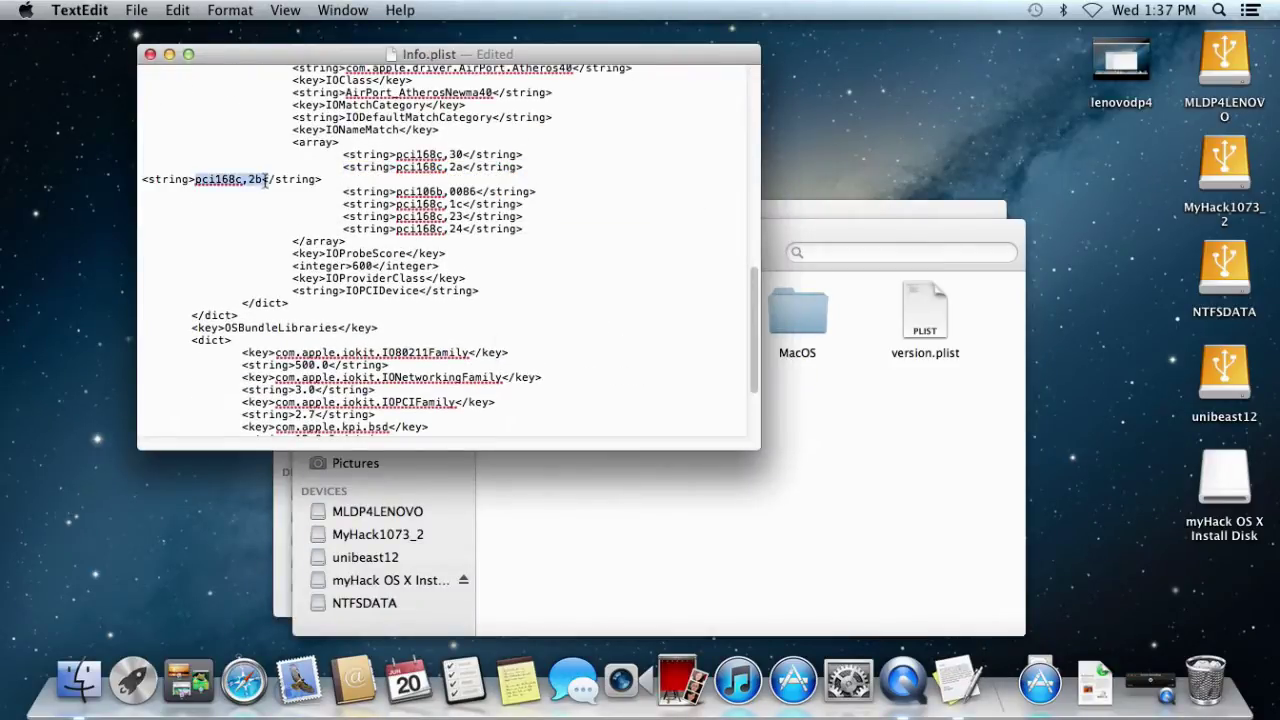
left_click(150, 54)
left_click(306, 232)
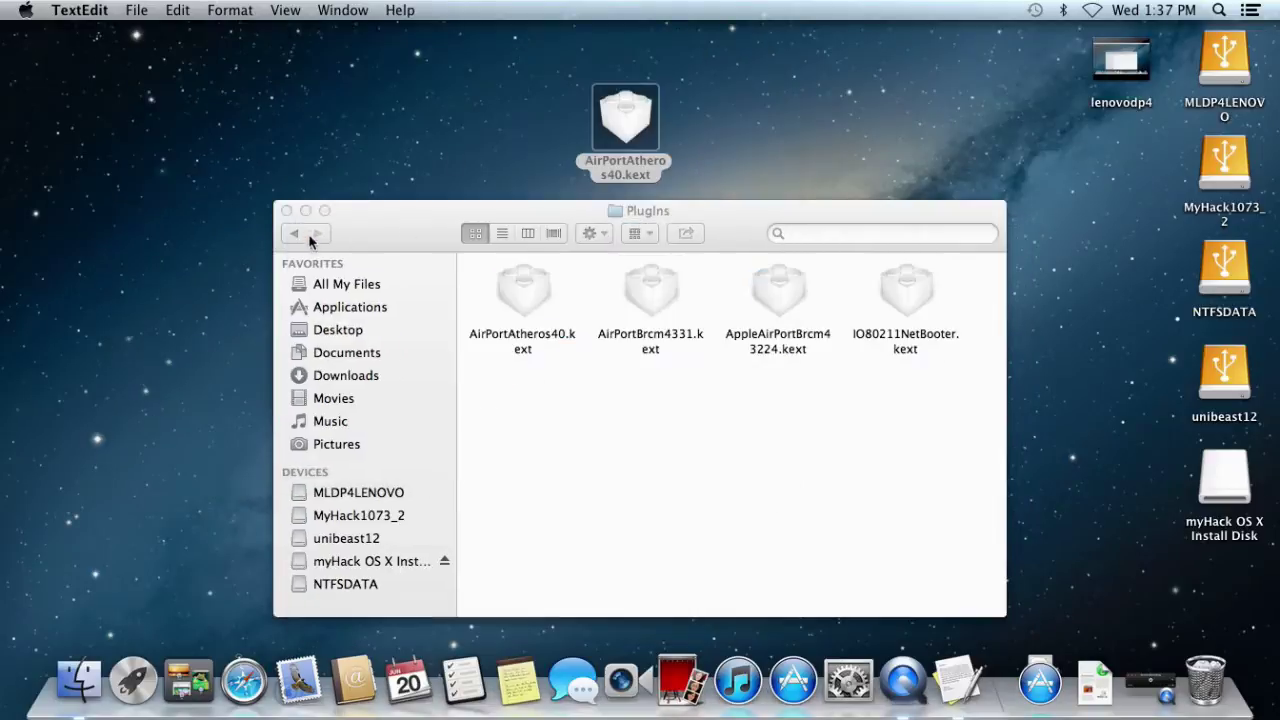
Step: Search Spotlight for "kext h", place Kext Helper b7 on the desktop and open it
left_click(1220, 10)
type("kext h")
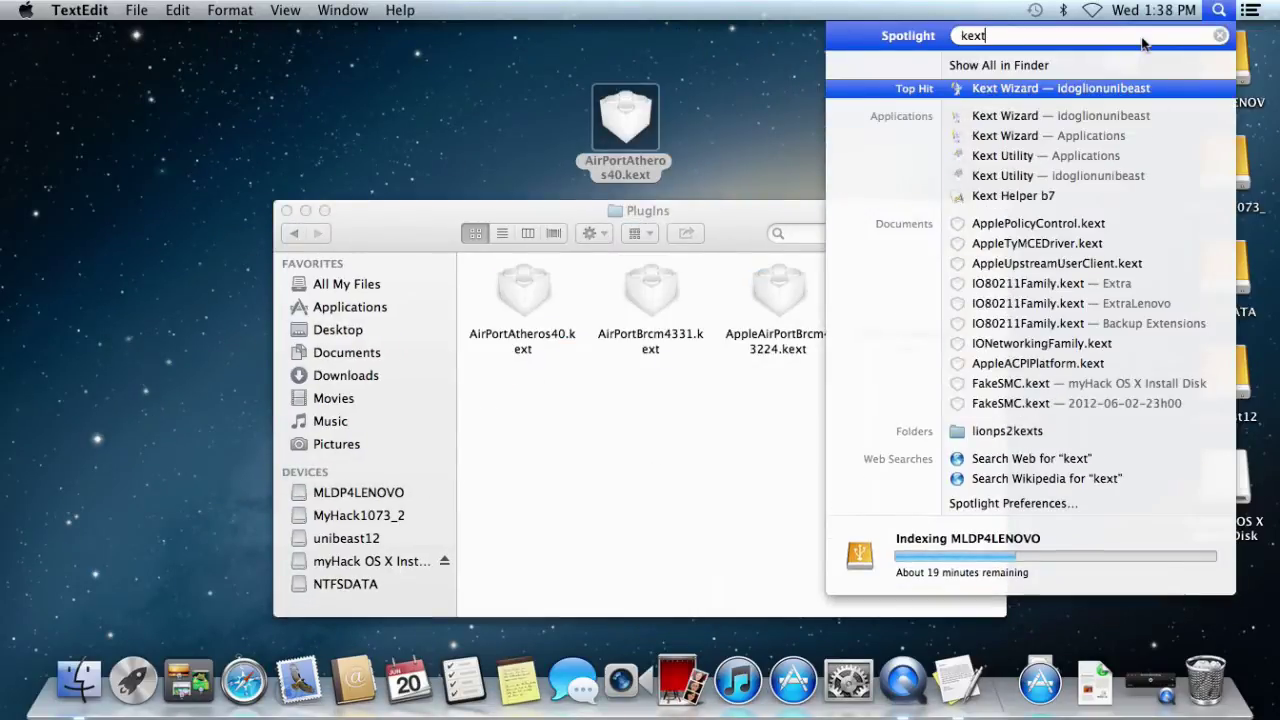
left_click_drag(746, 118, 744, 122)
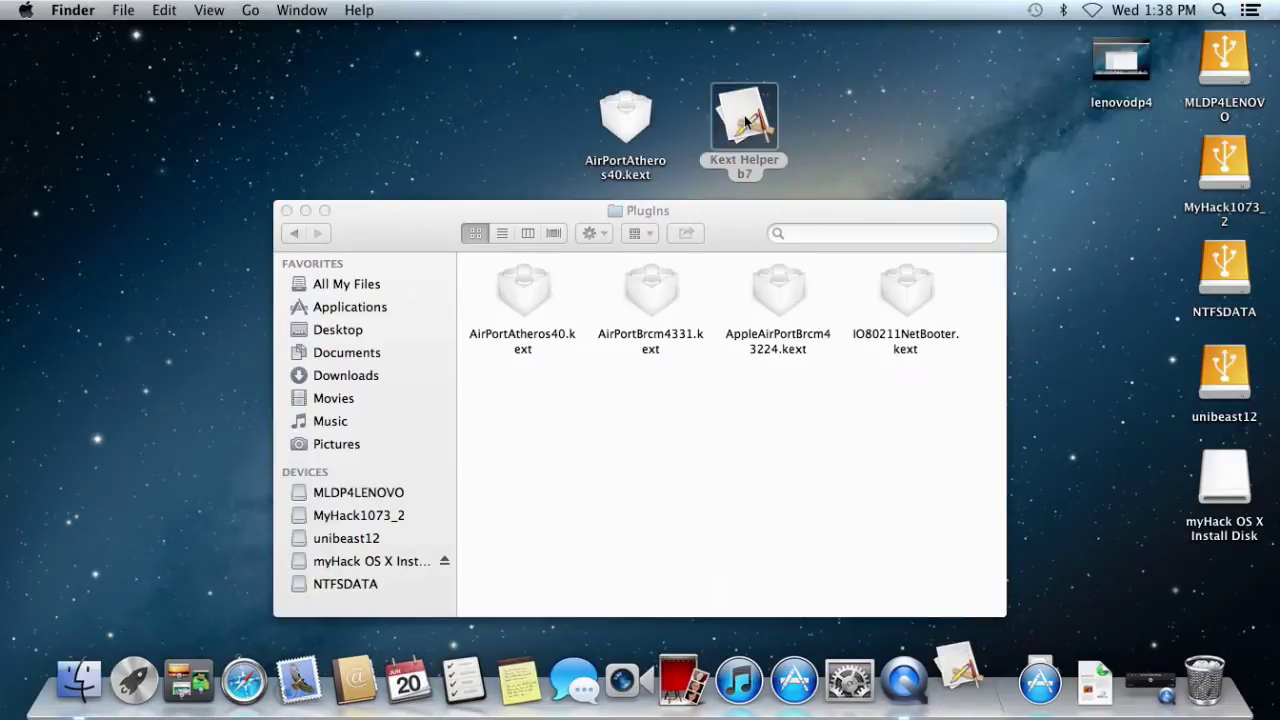
double_click(744, 125)
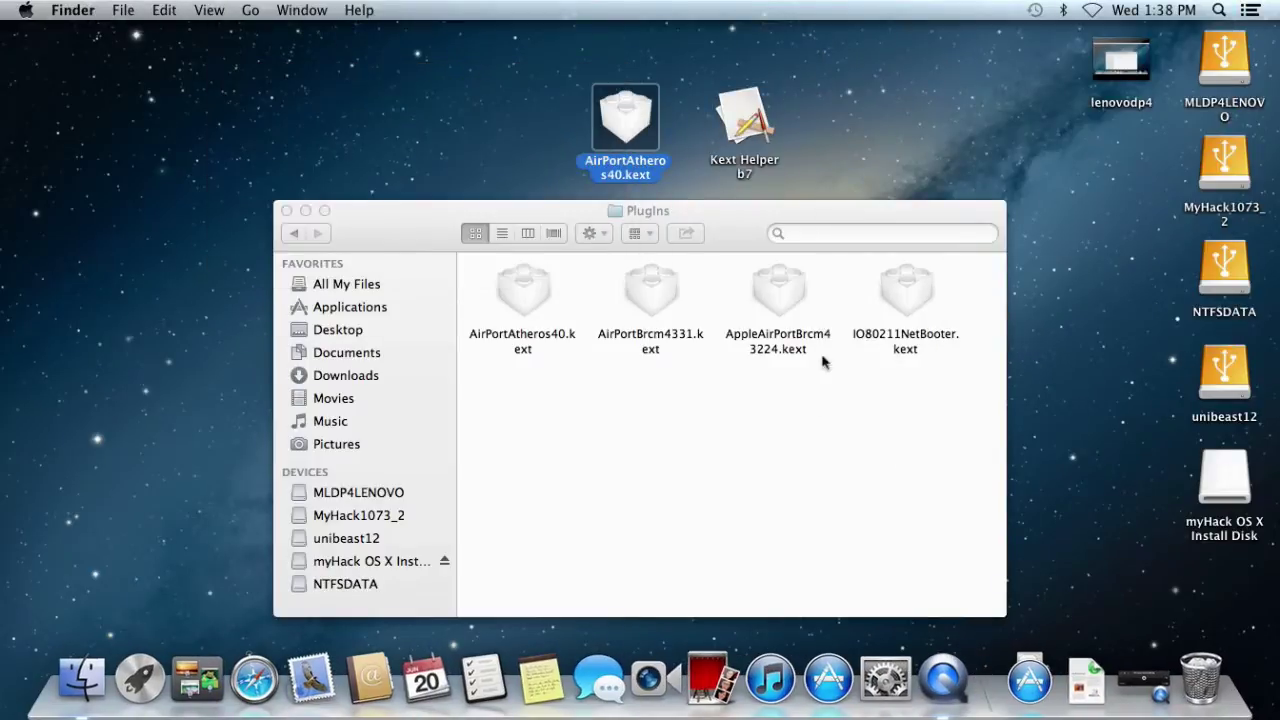
Step: Replace AirPortAtheros40.kext in the PlugIns folder with the edited desktop copy, authenticating with the account password, and close the window
type("********")
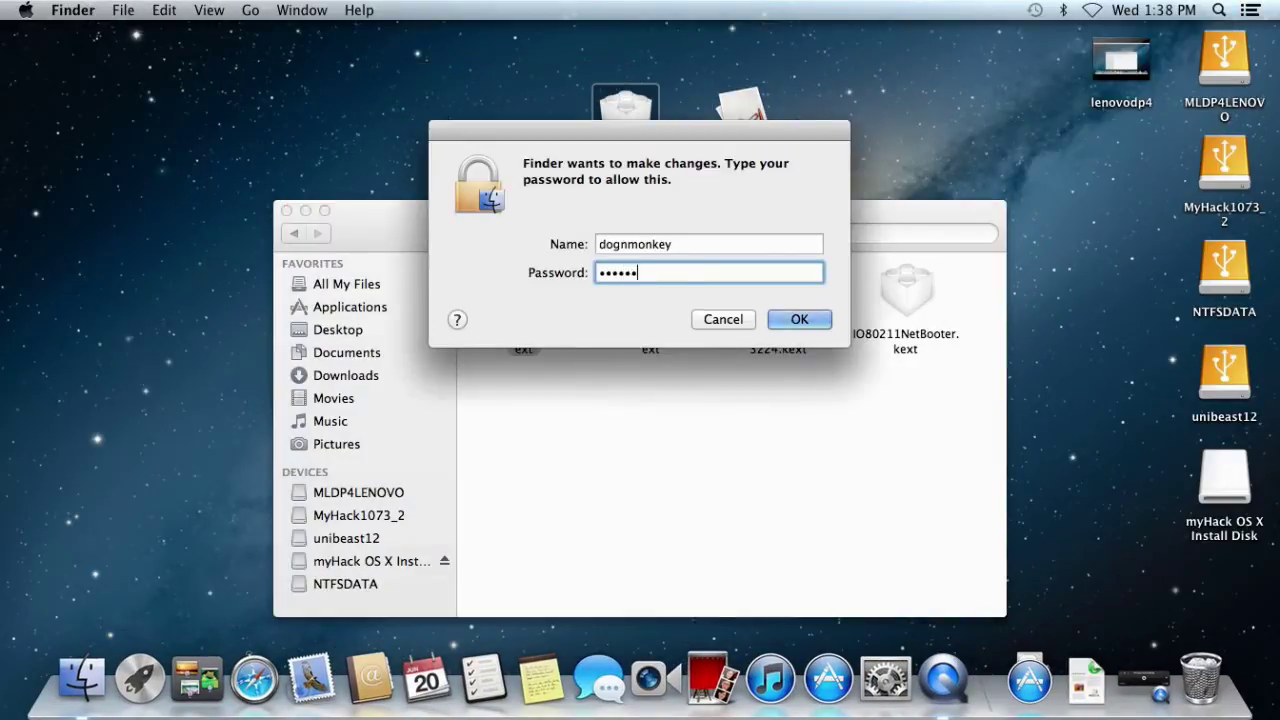
key("Return")
left_click_drag(567, 243, 560, 290)
left_click(623, 257)
type("********")
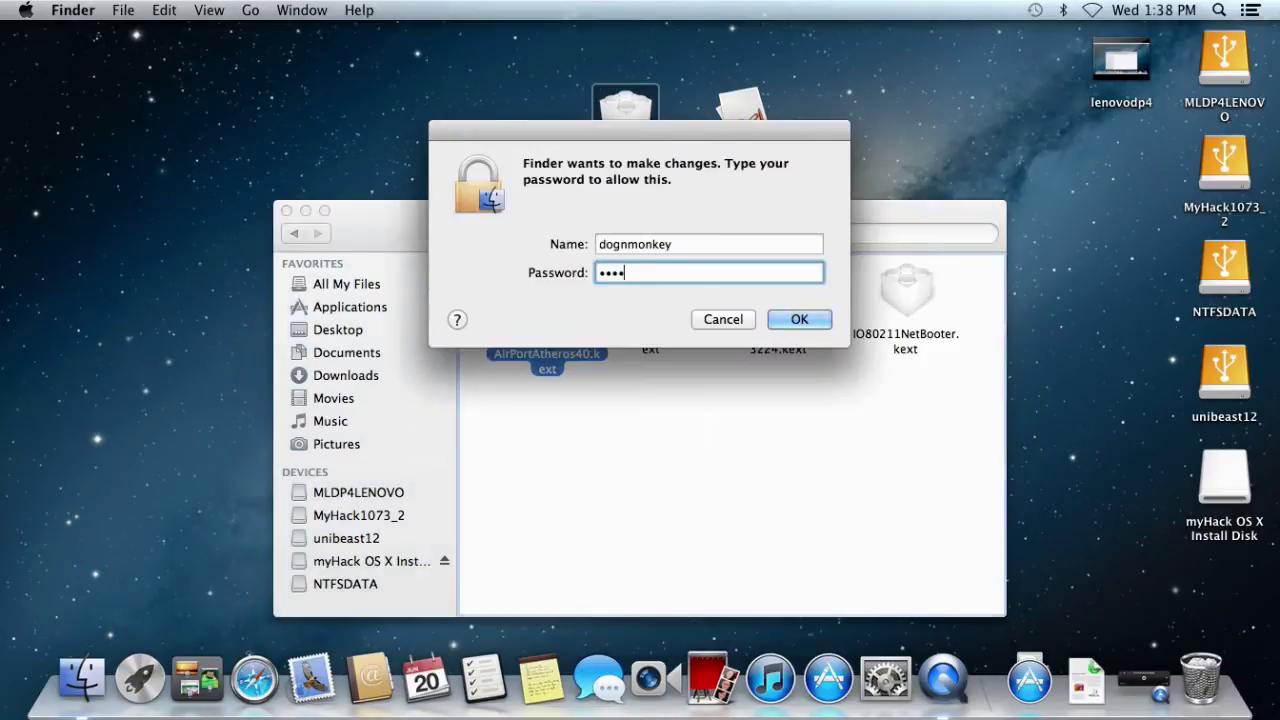
key("Return")
left_click(286, 210)
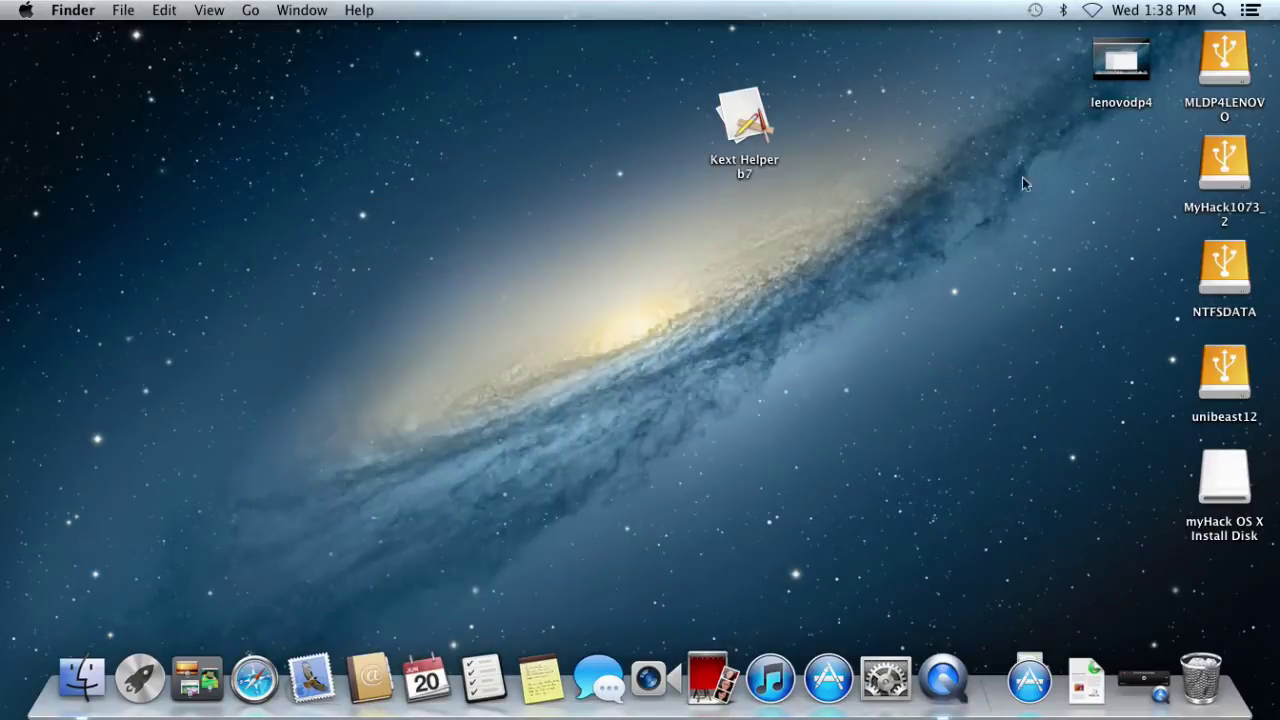
Step: Find VoodooHDA.kext from ExtraLenovo through Spotlight and place it in the Extensions folder inside Extra, then close the window
left_click(1218, 10)
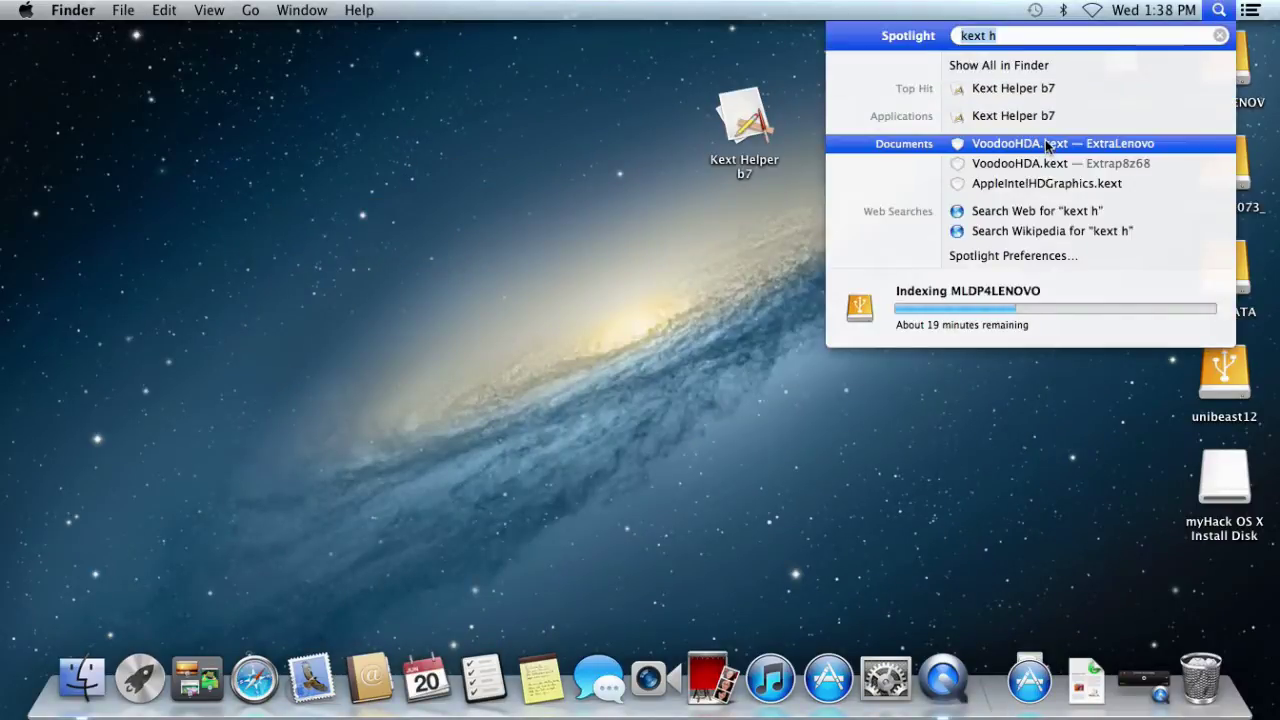
left_click_drag(1048, 143, 429, 123)
double_click(1220, 130)
double_click(480, 190)
double_click(340, 192)
left_click_drag(740, 275, 610, 195)
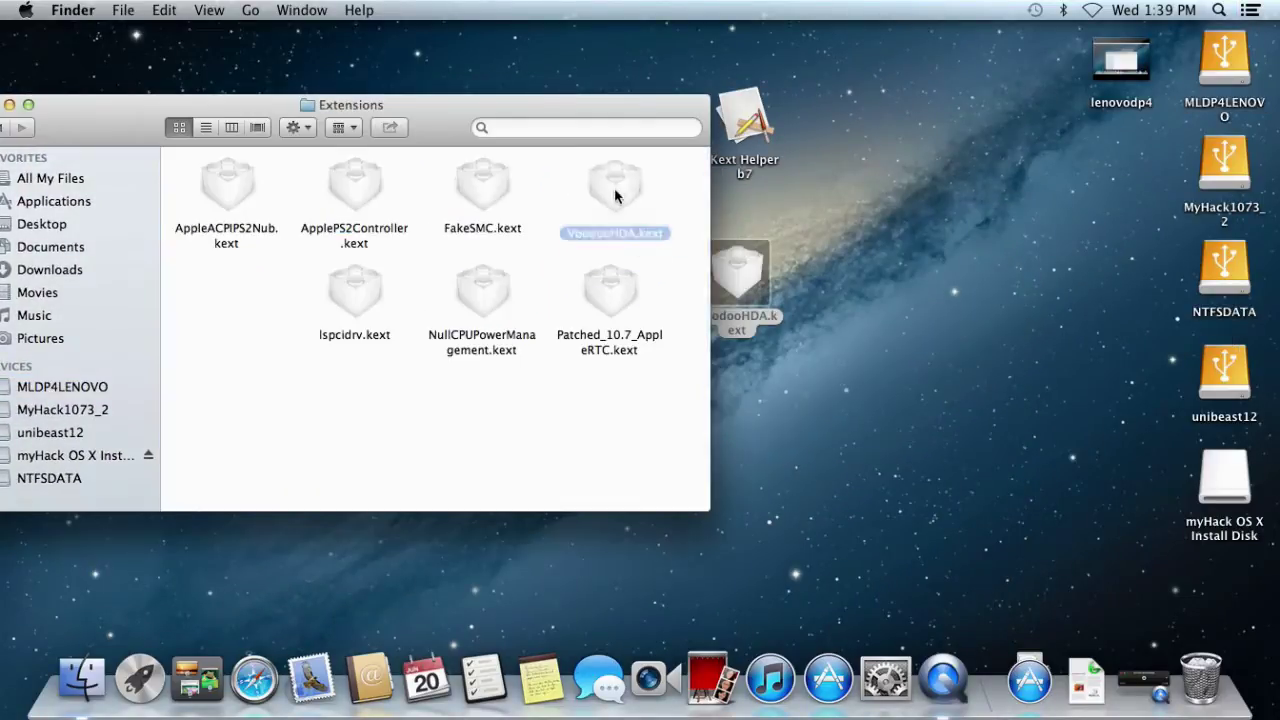
key("super+w")
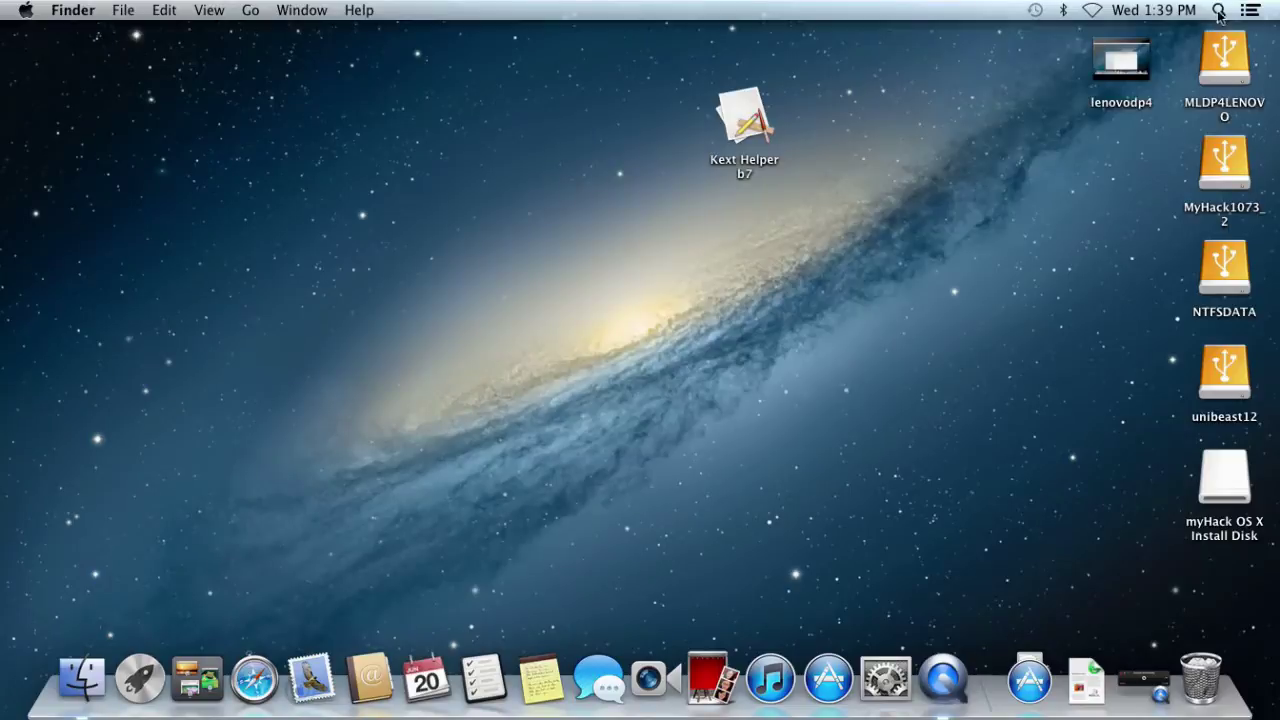
Step: Search Spotlight for "my", bring myHack 4 onto the desktop and put it in the Applications folder
left_click(1219, 11)
type("my")
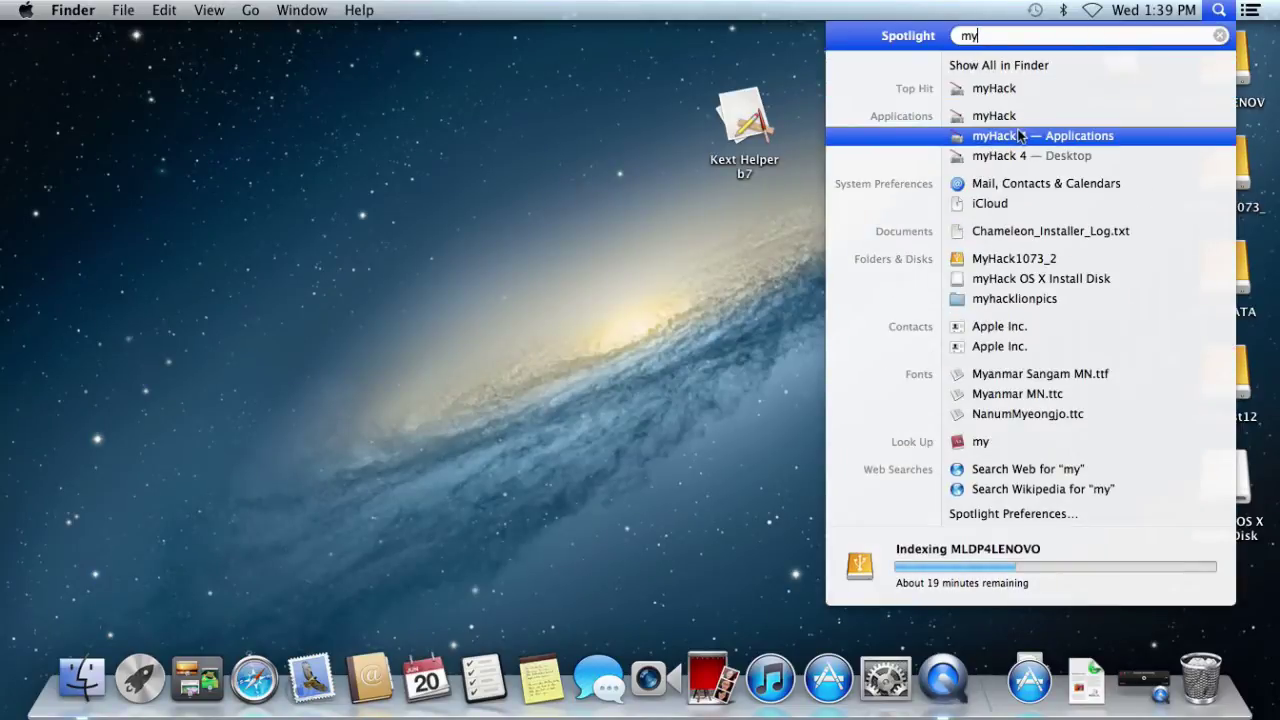
left_click_drag(690, 318, 688, 314)
left_click(1029, 680)
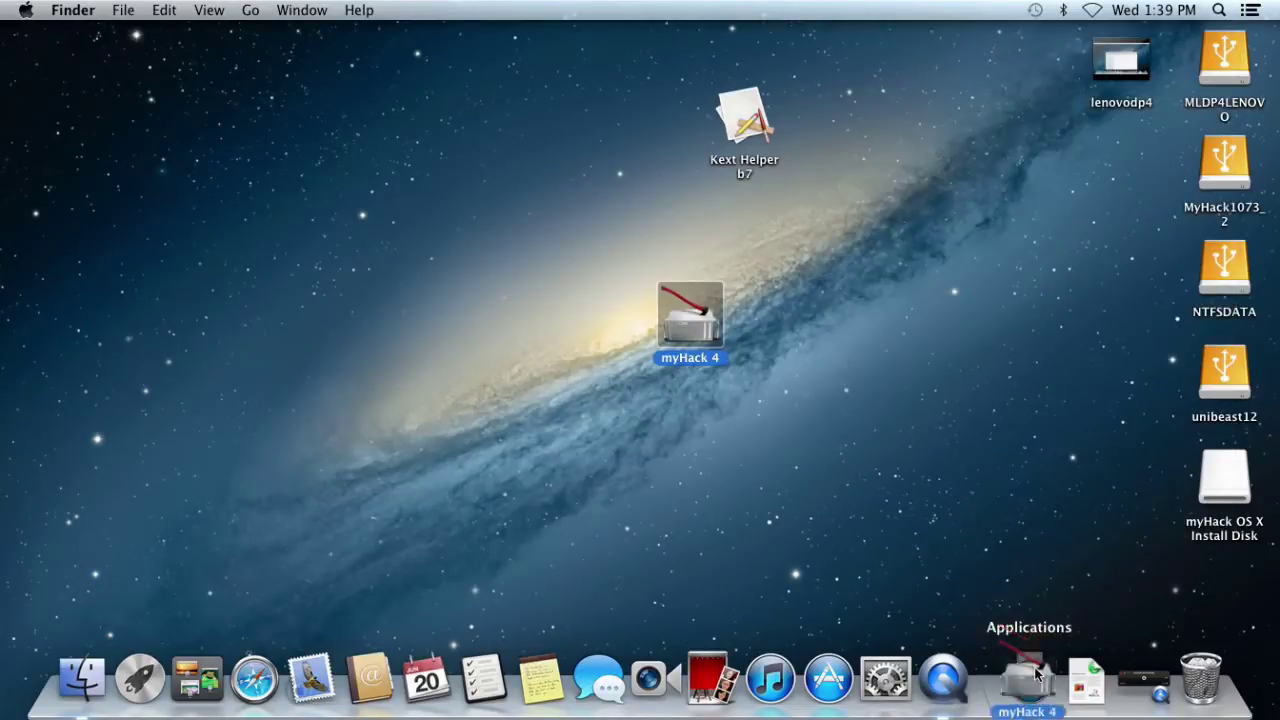
Step: Launch myHack, enter the account password and start the Run myFix operation
left_click(705, 552)
type("••••••")
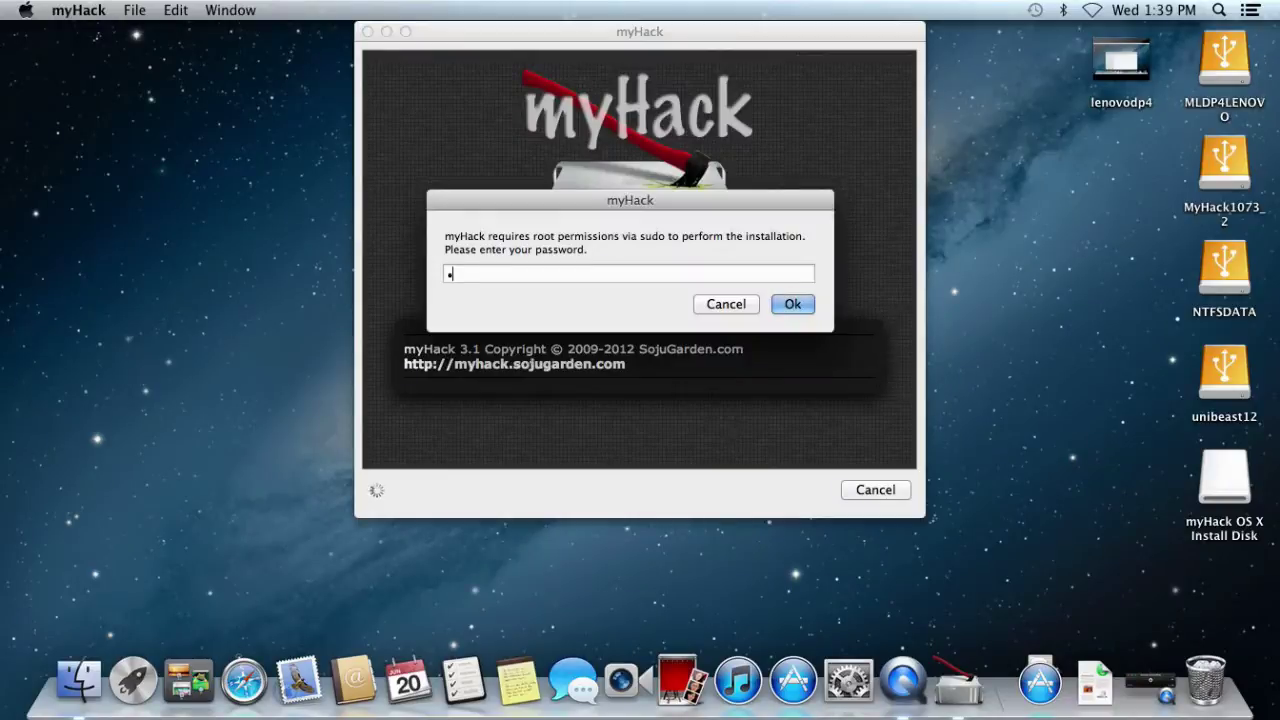
key("Return")
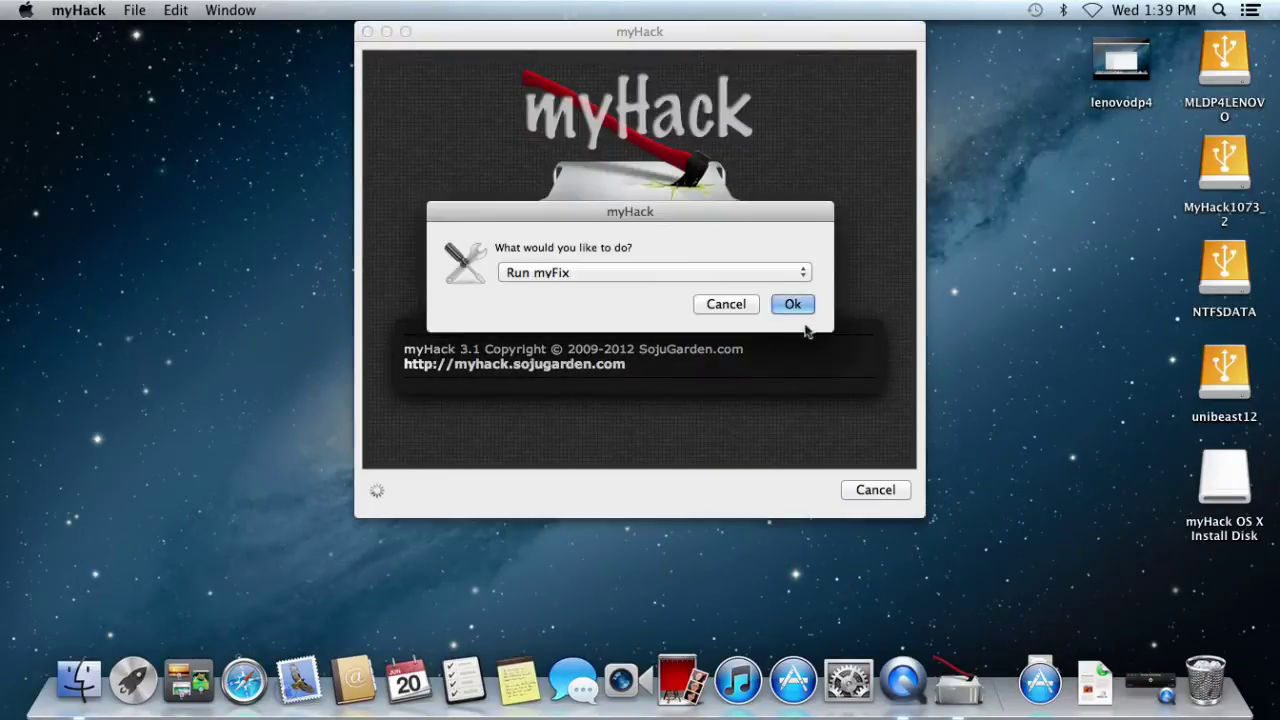
left_click(793, 305)
left_click(793, 305)
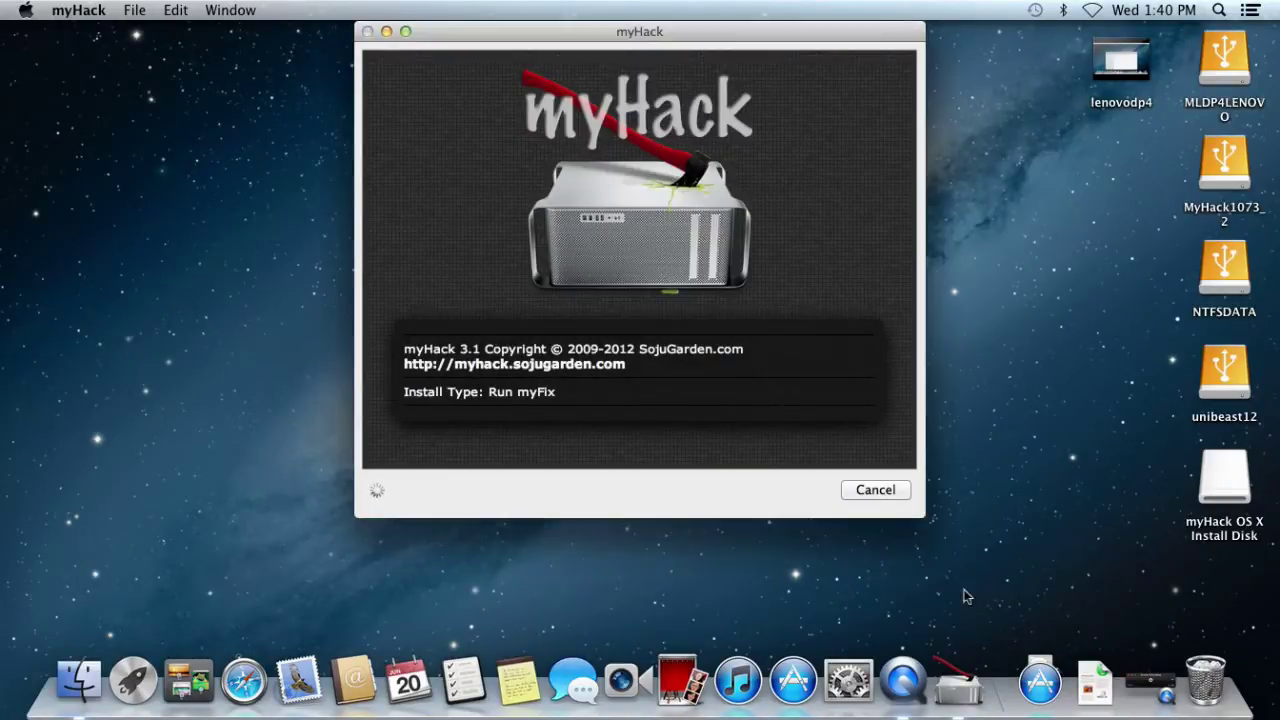
Step: Finish the myFix run
left_click(798, 310)
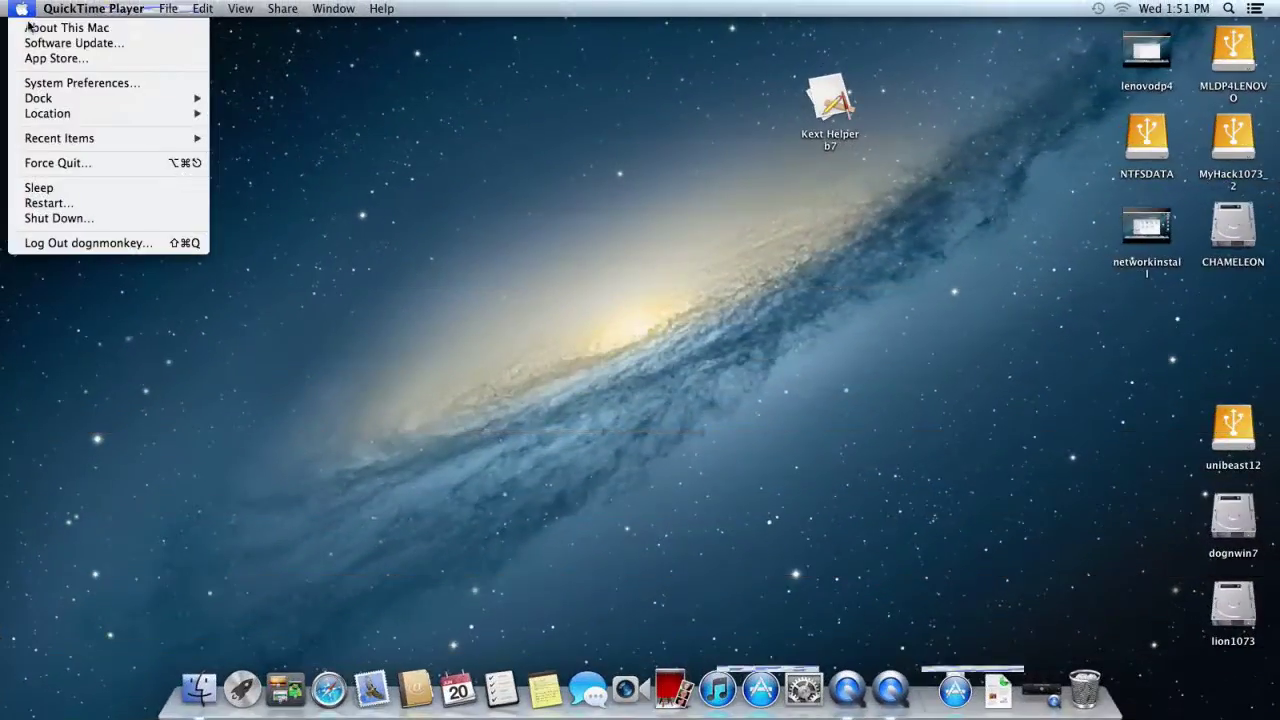
Step: Review the Ethernet Cards and Wi-Fi entries in the full system report, and close the information windows
left_click(60, 28)
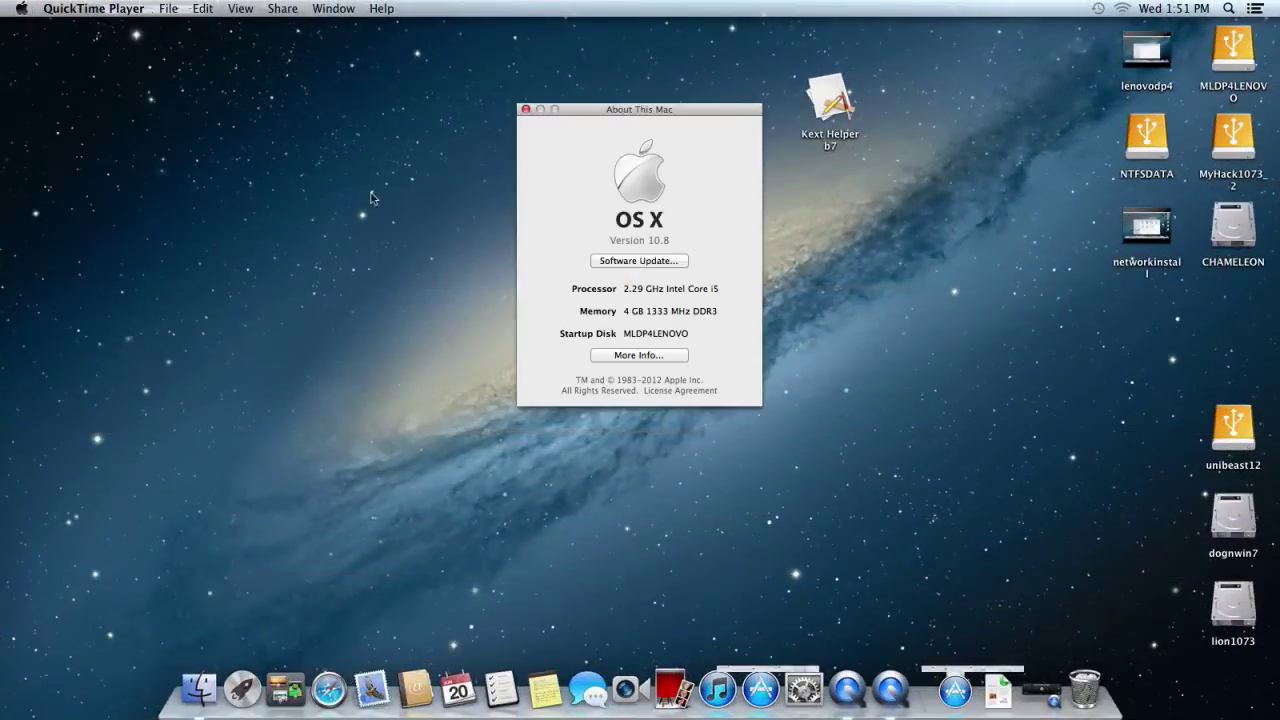
left_click(631, 356)
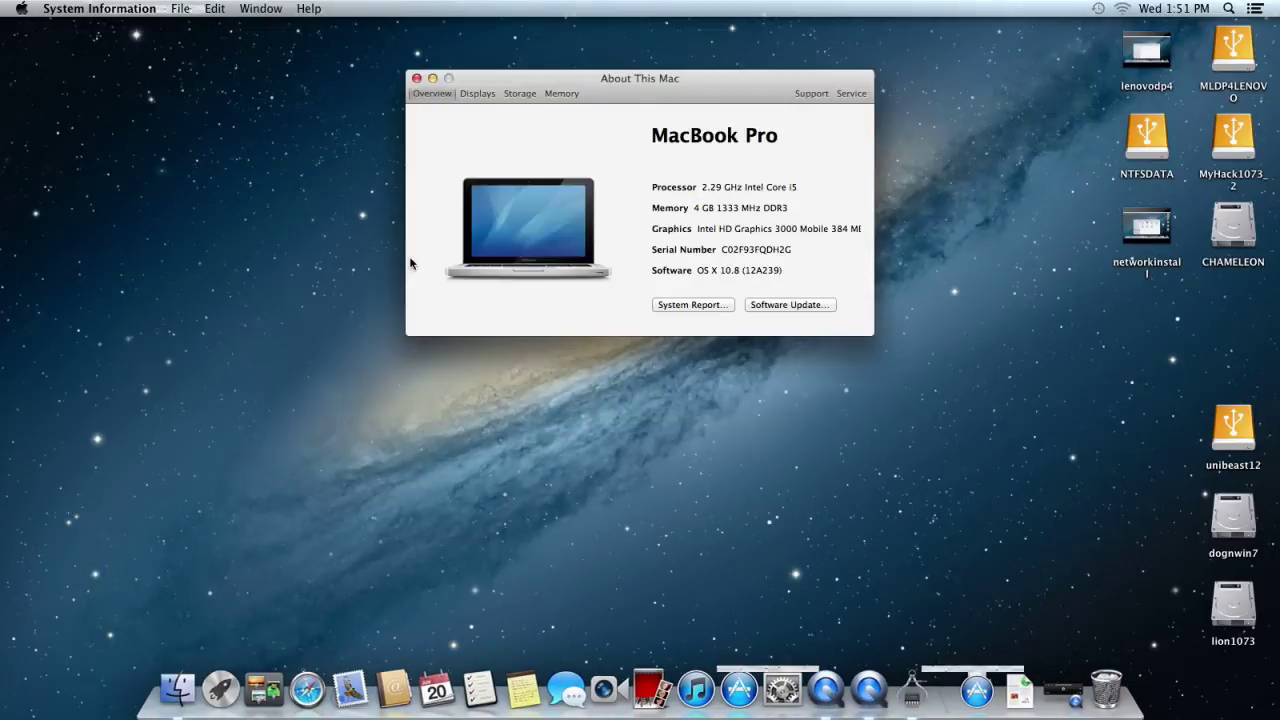
left_click(674, 305)
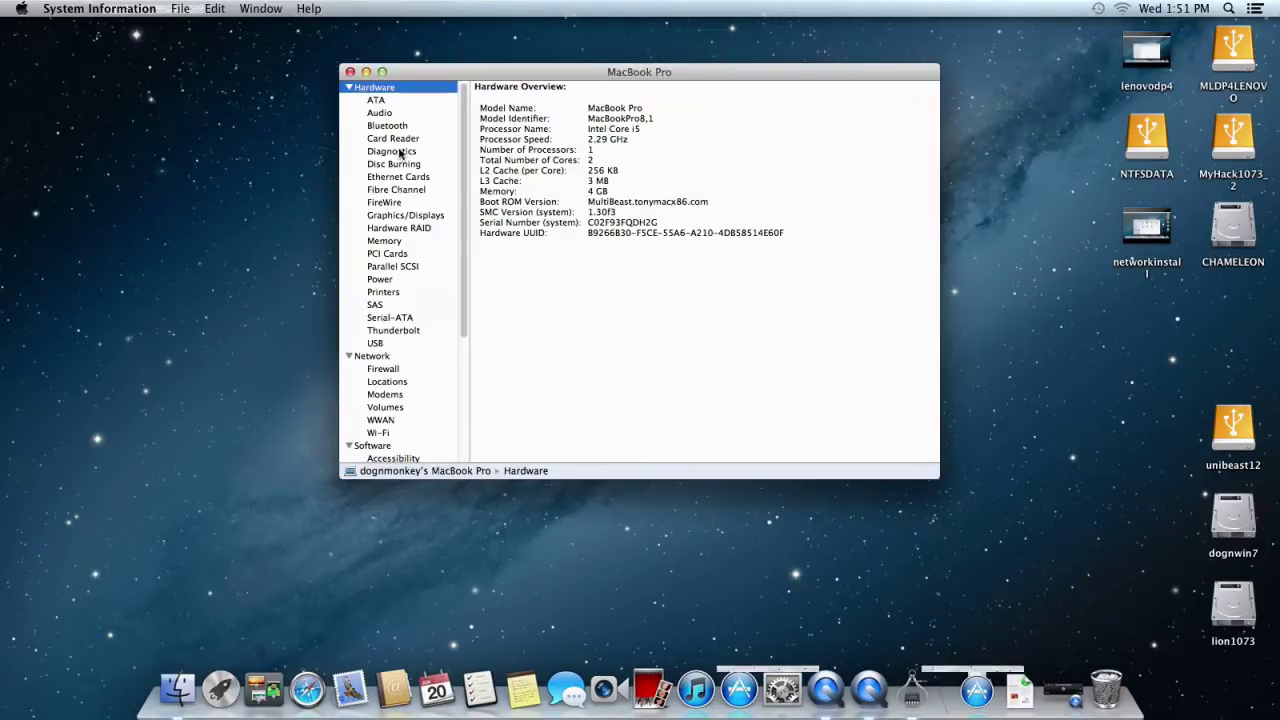
left_click(396, 180)
left_click_drag(463, 304, 463, 413)
left_click(456, 356)
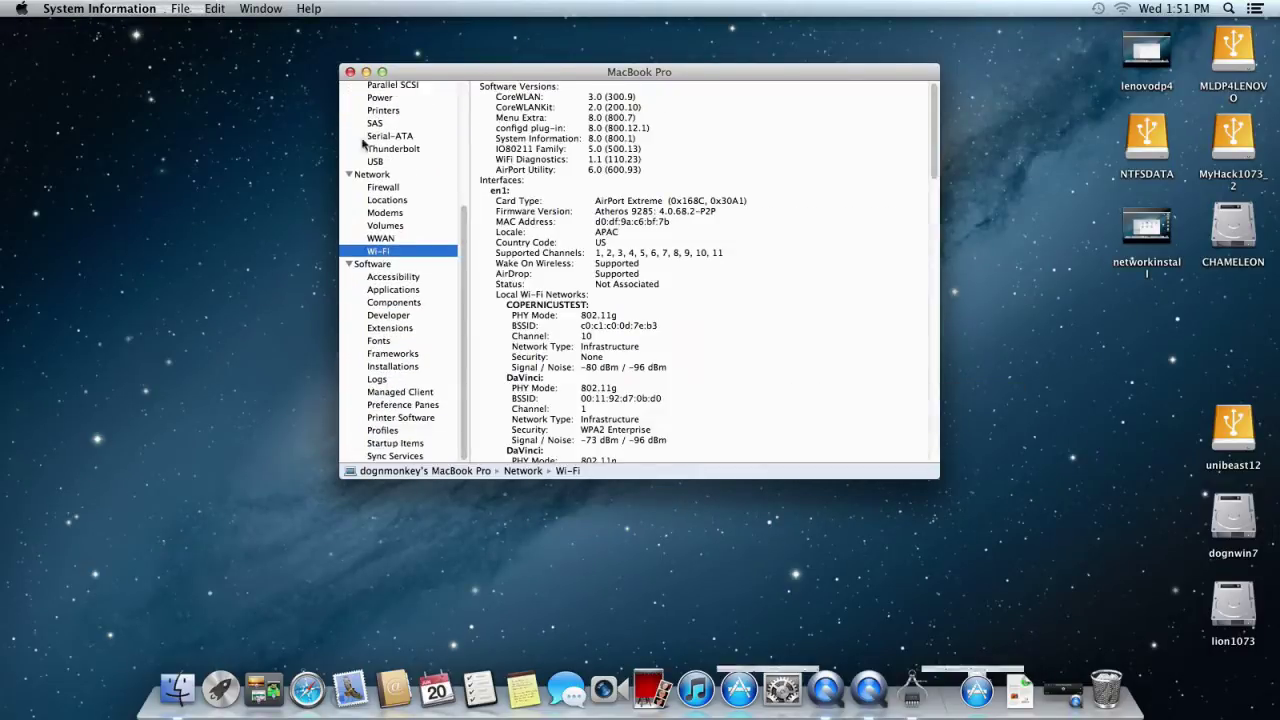
left_click(350, 72)
left_click(417, 79)
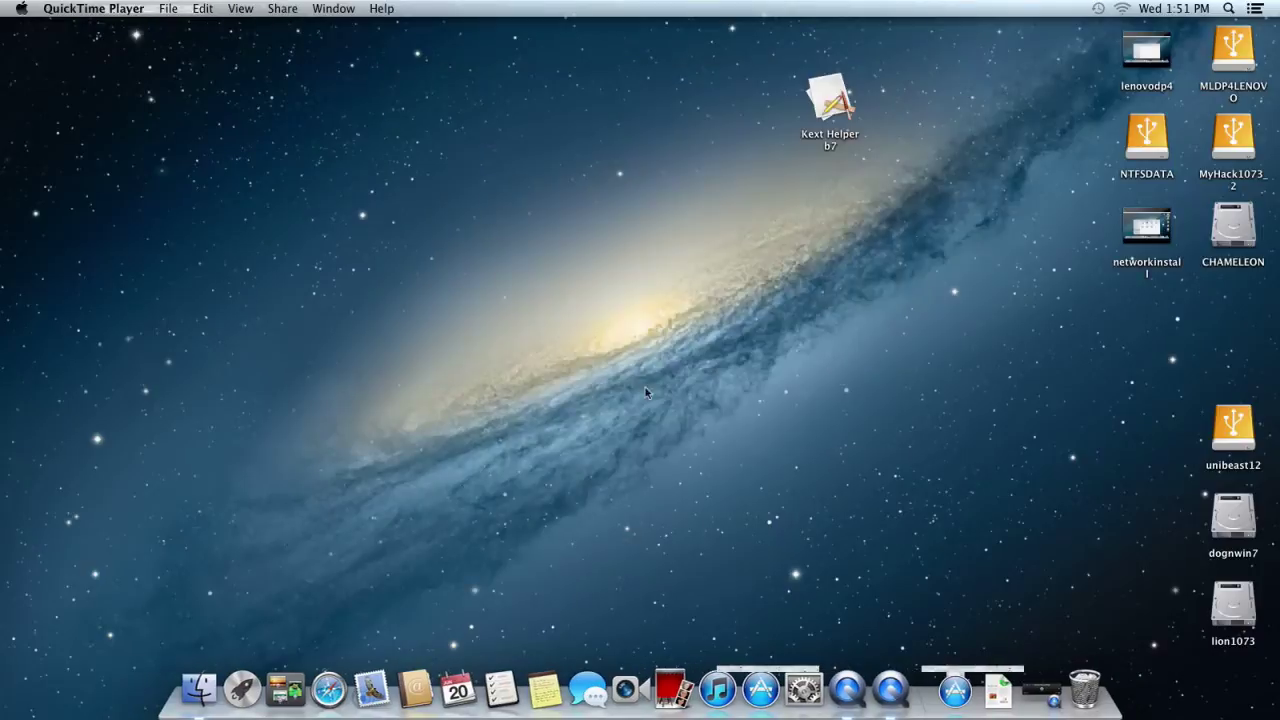
Step: Clean up the desktop icons into sorted columns
right_click(853, 389)
mouse_move(912, 474)
left_click(1071, 481)
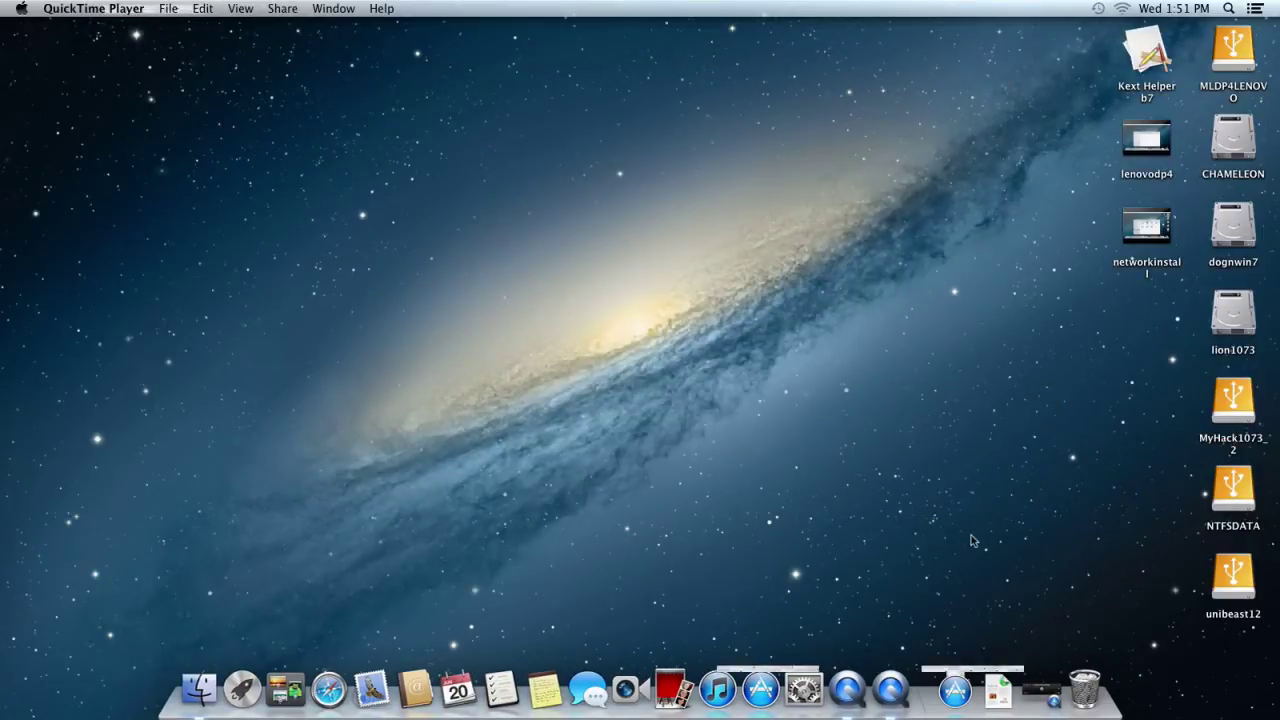
Step: Open the Displays preferences and raise the built-in display's brightness to about 60 percent of its range
left_click(803, 689)
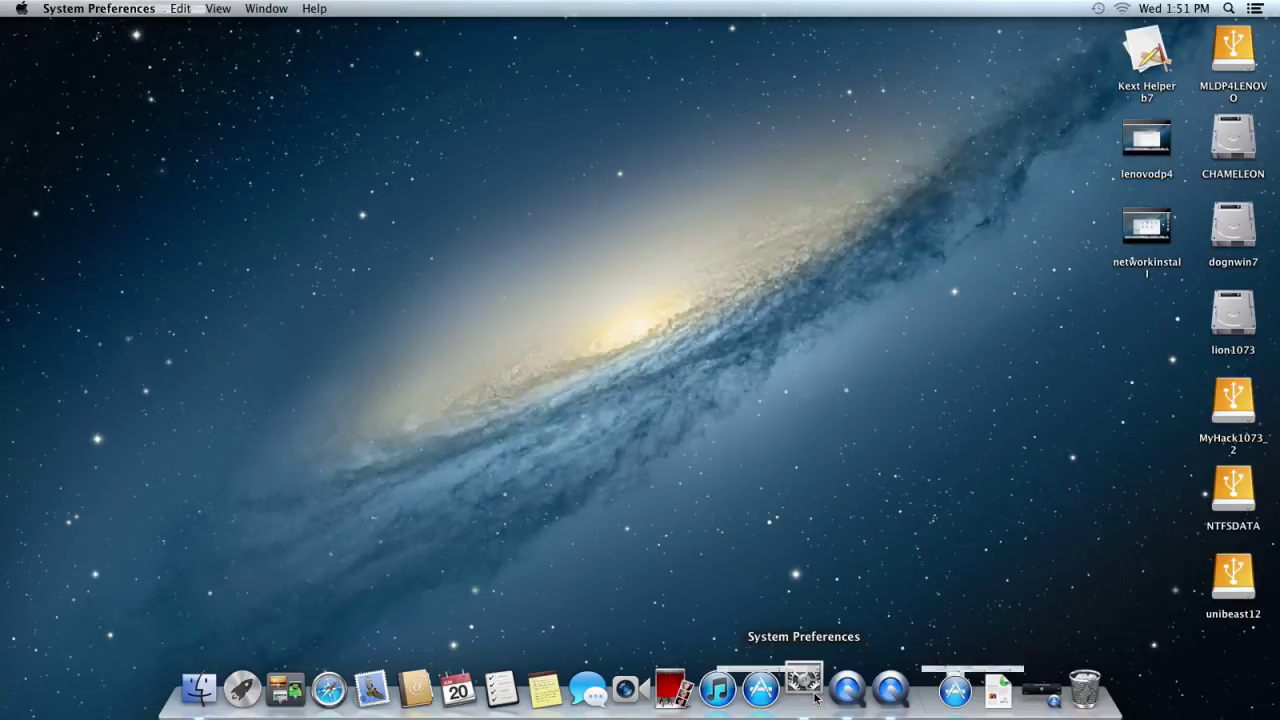
left_click(472, 332)
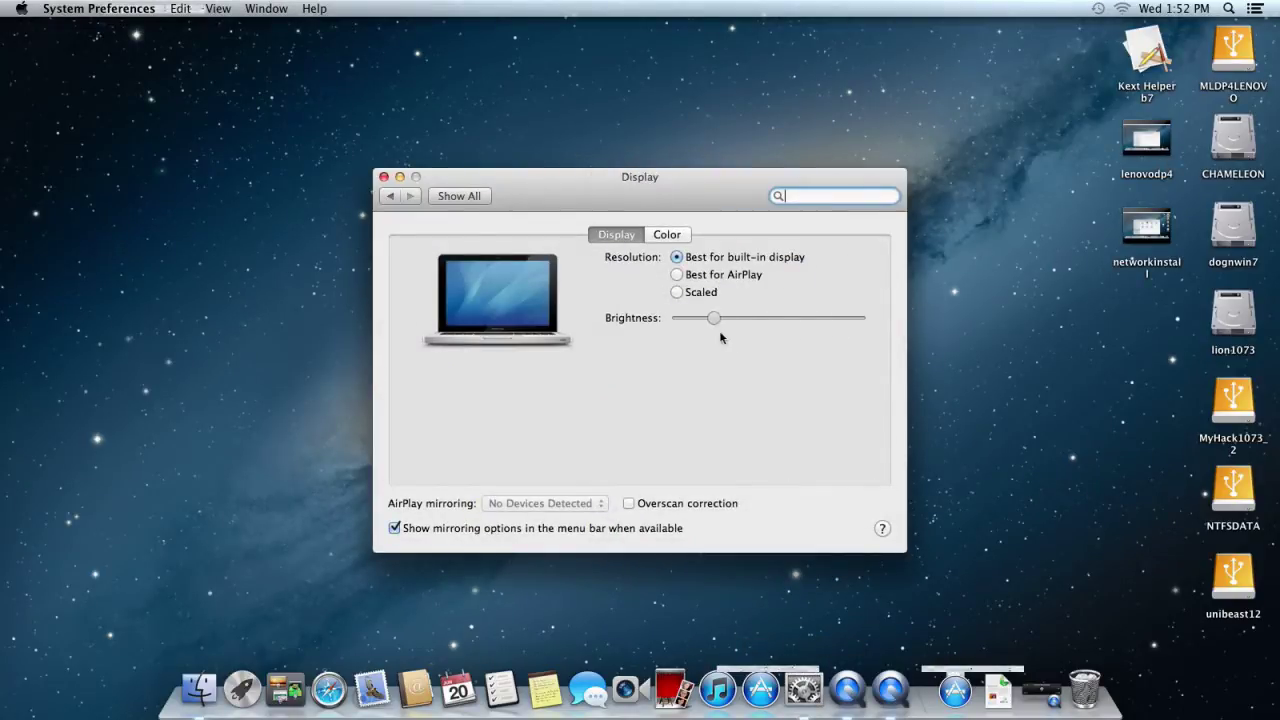
left_click(470, 198)
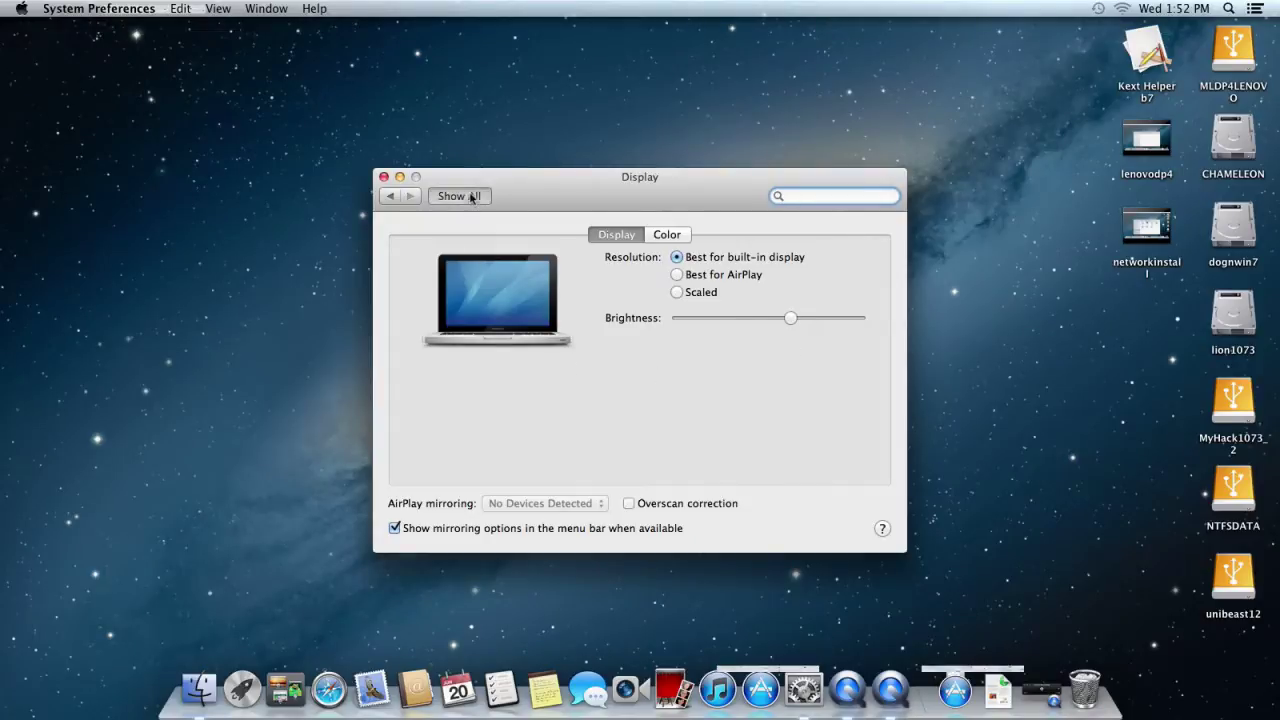
Step: Unlock the Security & Privacy preferences with the account password, turn on the firewall and lock the settings again
left_click(727, 288)
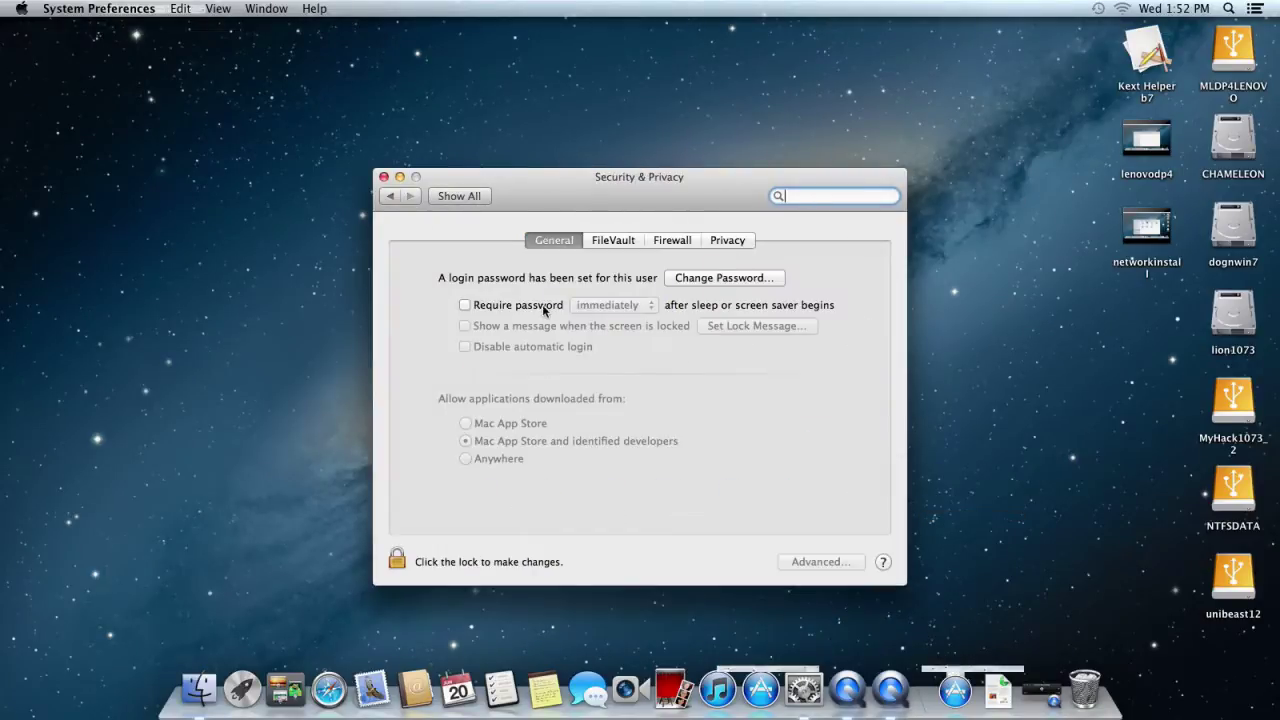
left_click(397, 558)
key("Return")
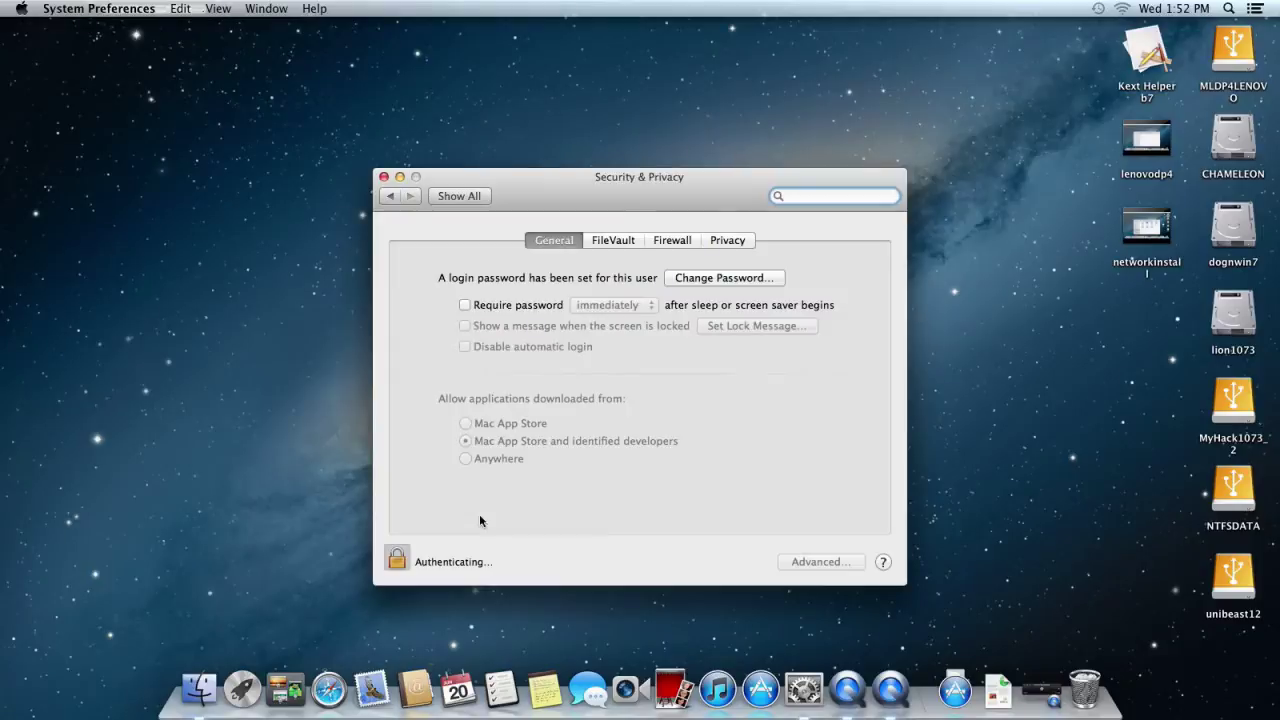
left_click(671, 240)
left_click(755, 278)
left_click(397, 558)
left_click(477, 197)
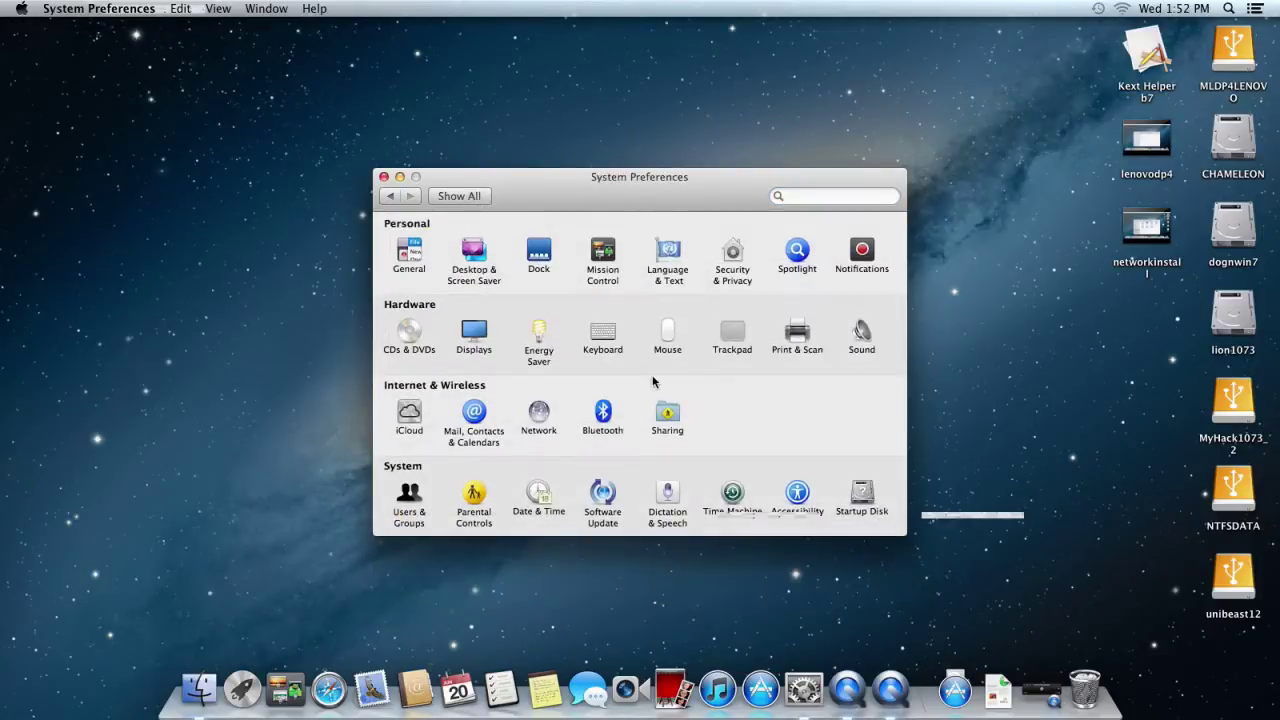
Step: Set computer sleep on the power adapter to 1 hr in Energy Saver and lock the settings
left_click(536, 328)
left_click_drag(684, 292, 720, 292)
left_click(782, 294)
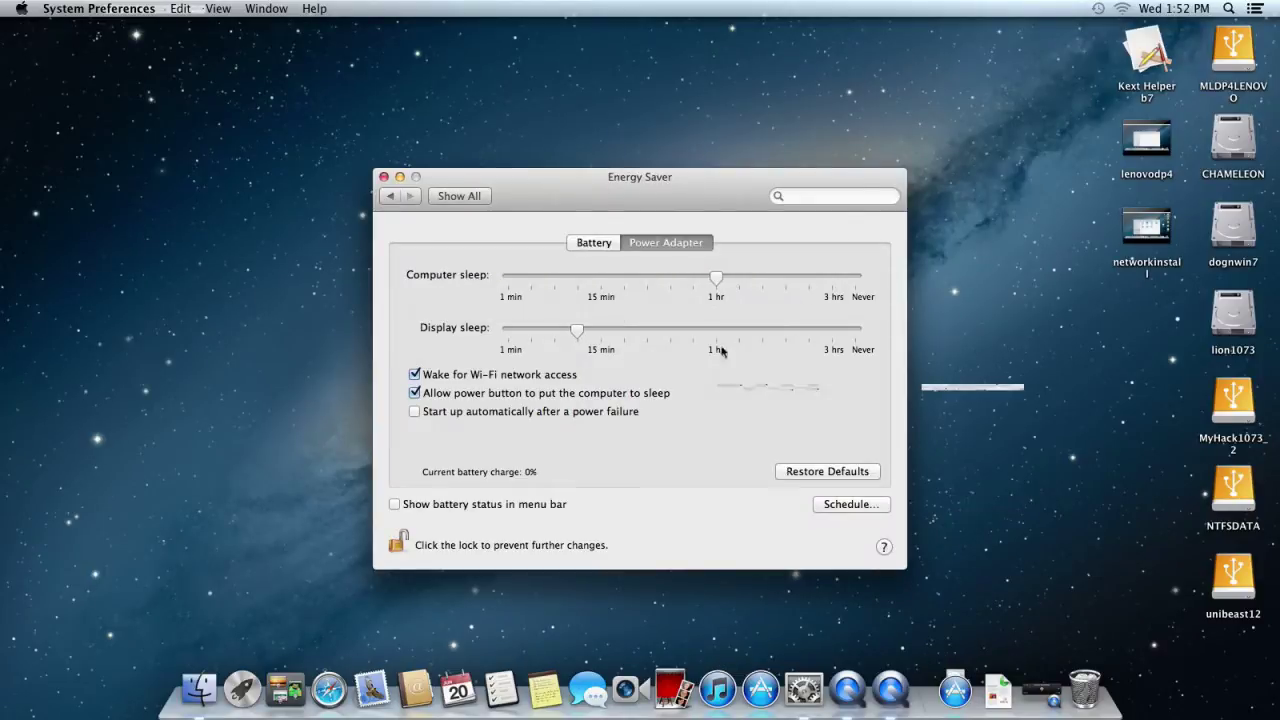
left_click(399, 543)
left_click(459, 196)
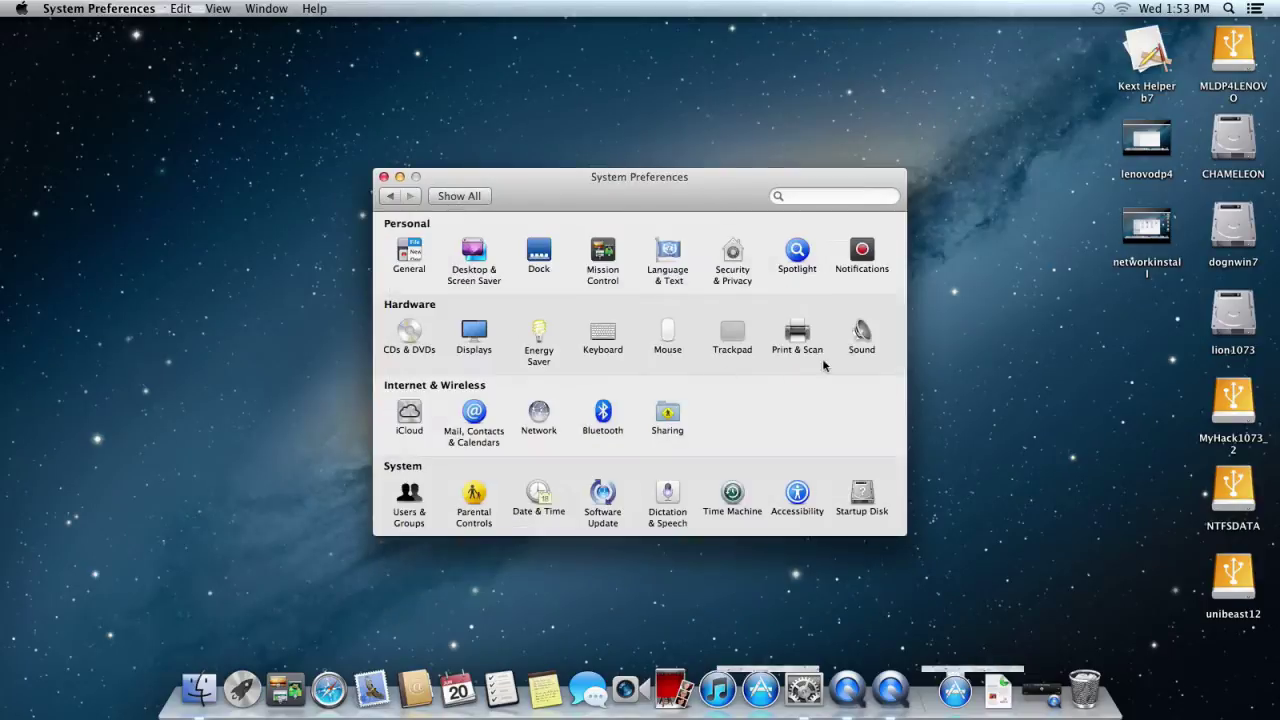
Step: Check the Sound output devices and the status of Ethernet and Wi-Fi in the Network preferences
left_click(657, 240)
left_click(390, 196)
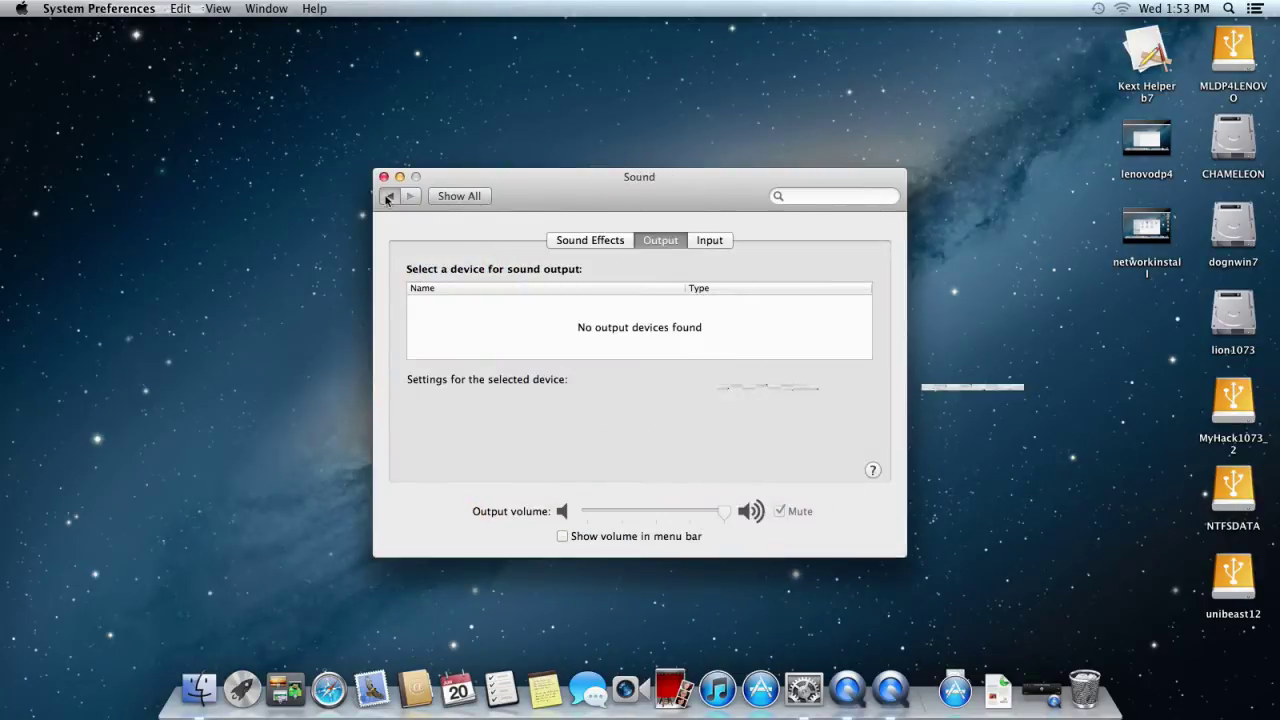
left_click(538, 414)
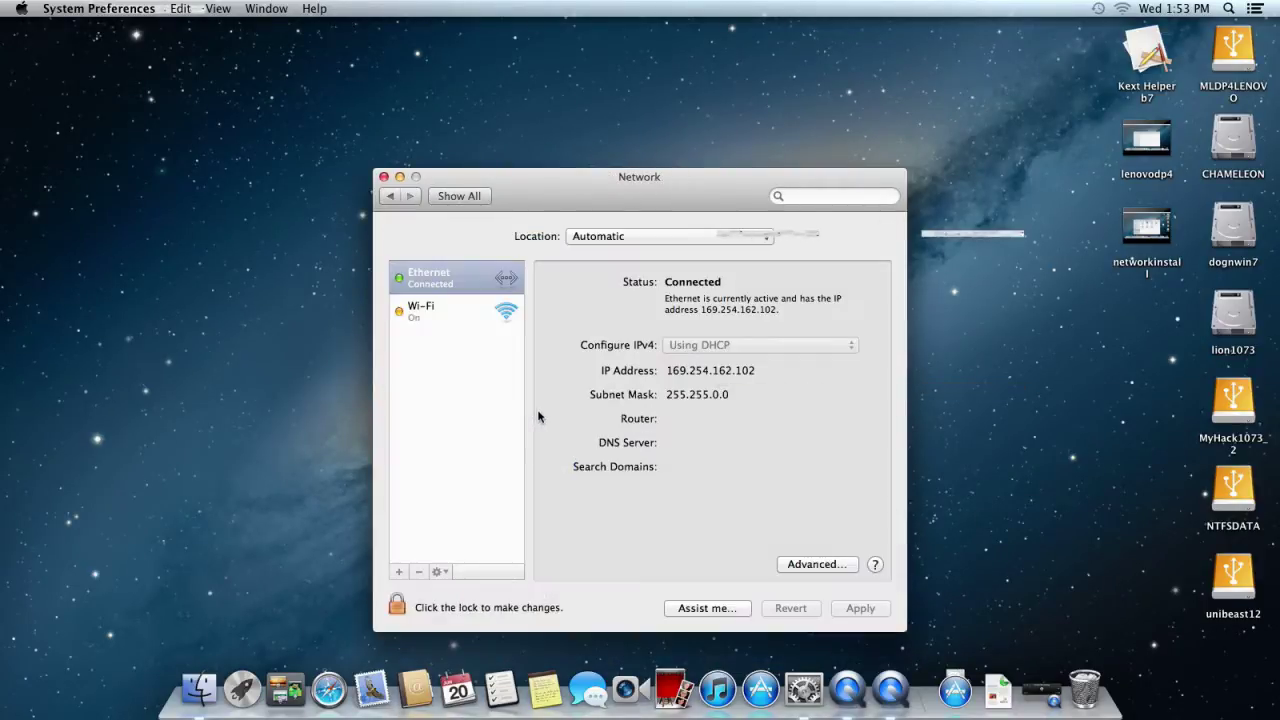
left_click(466, 311)
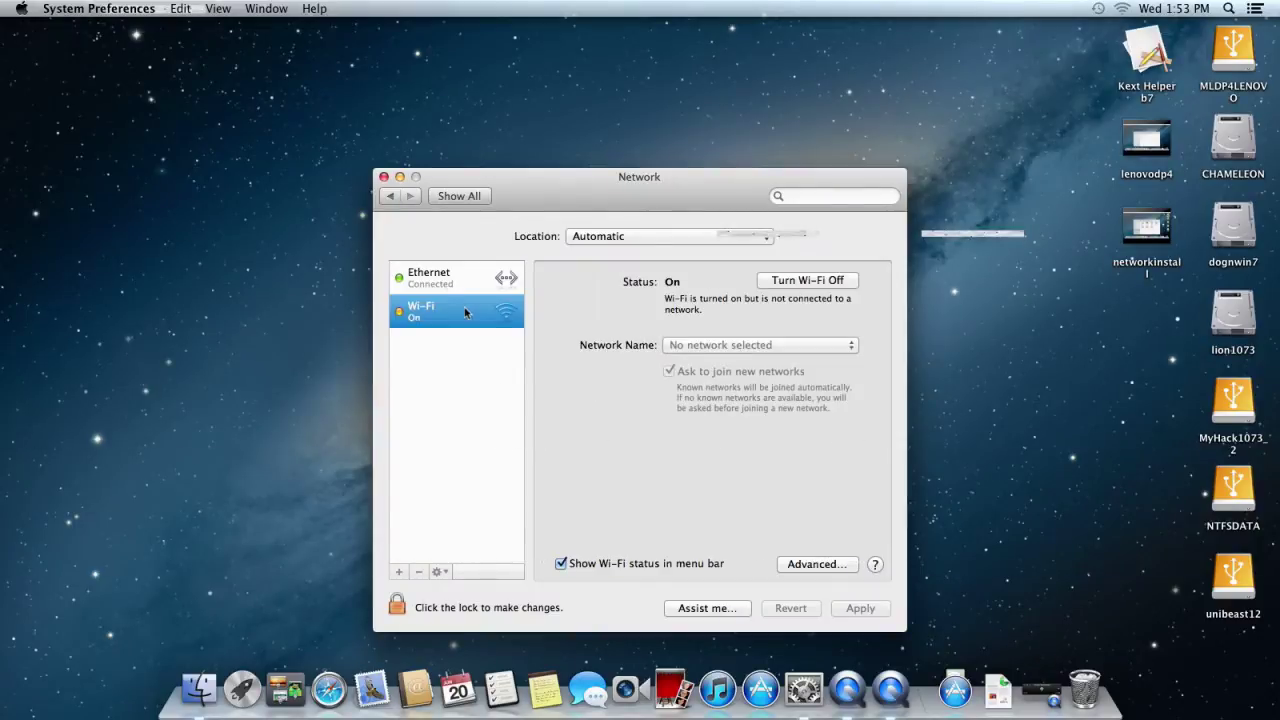
left_click(444, 285)
left_click(390, 196)
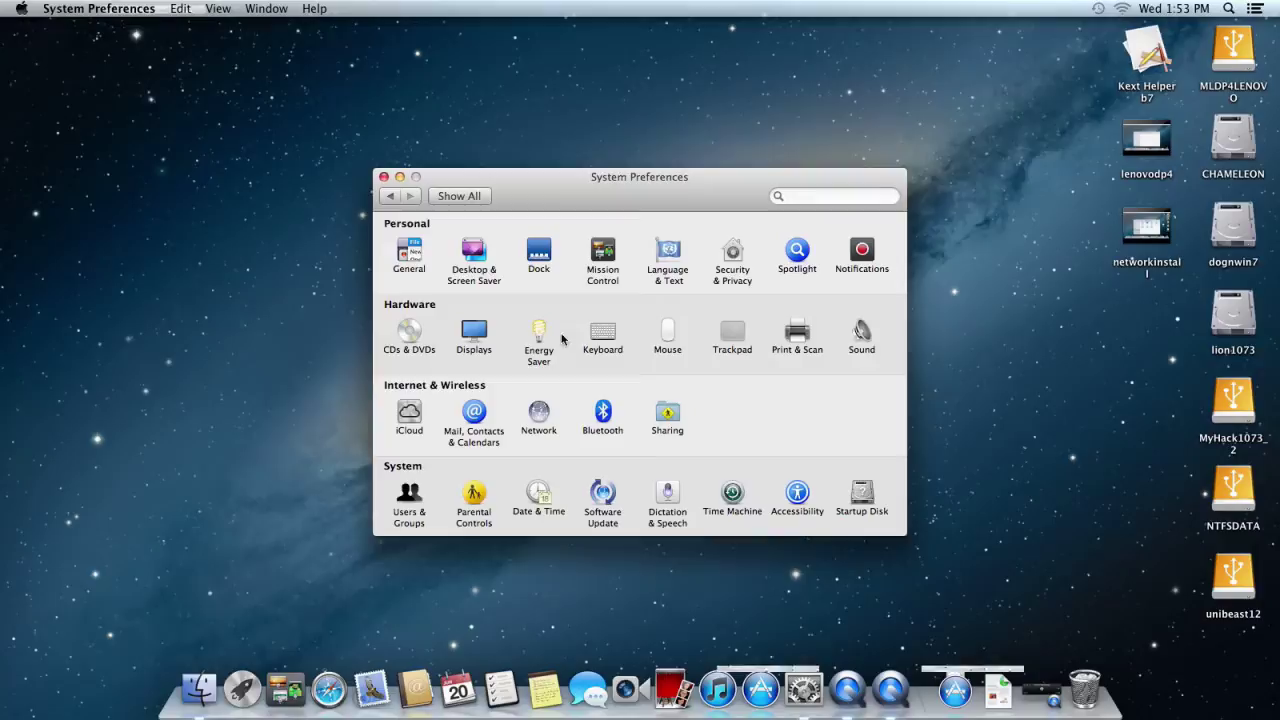
Step: Set the desktop picture to change every 5 minutes in random order, and close System Preferences
left_click(462, 258)
left_click(547, 556)
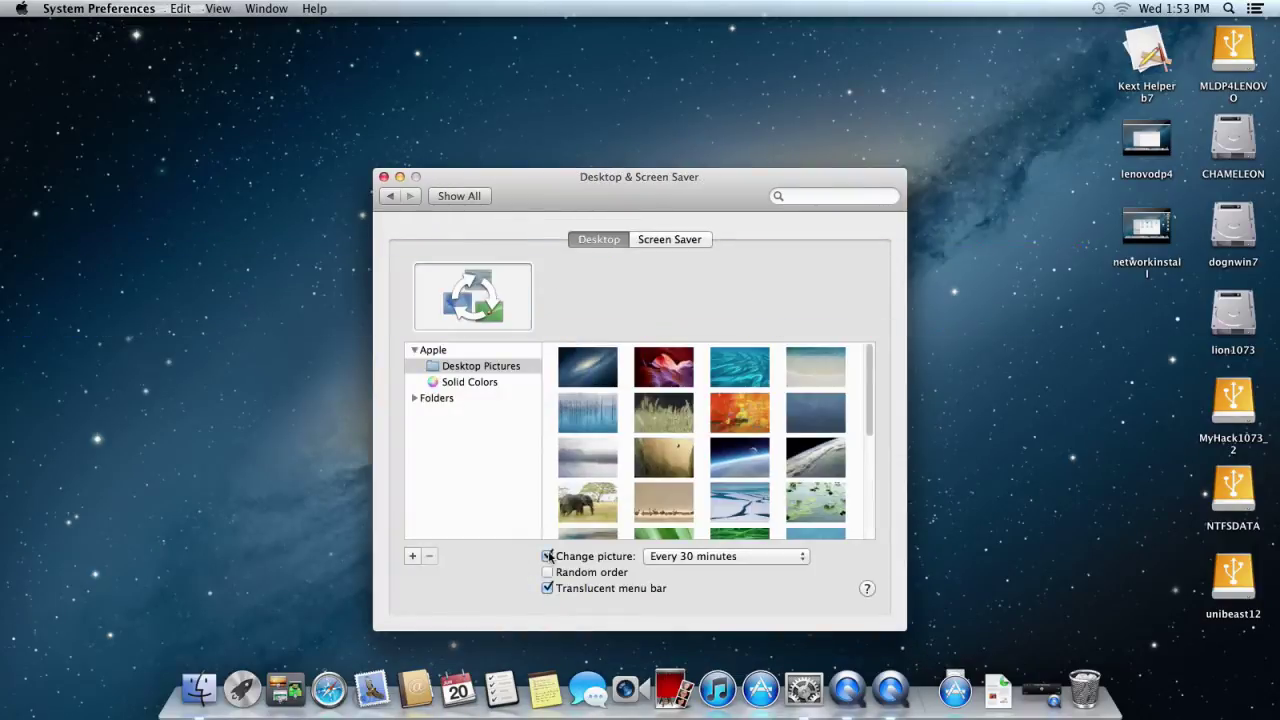
left_click(663, 556)
left_click(682, 527)
left_click(547, 572)
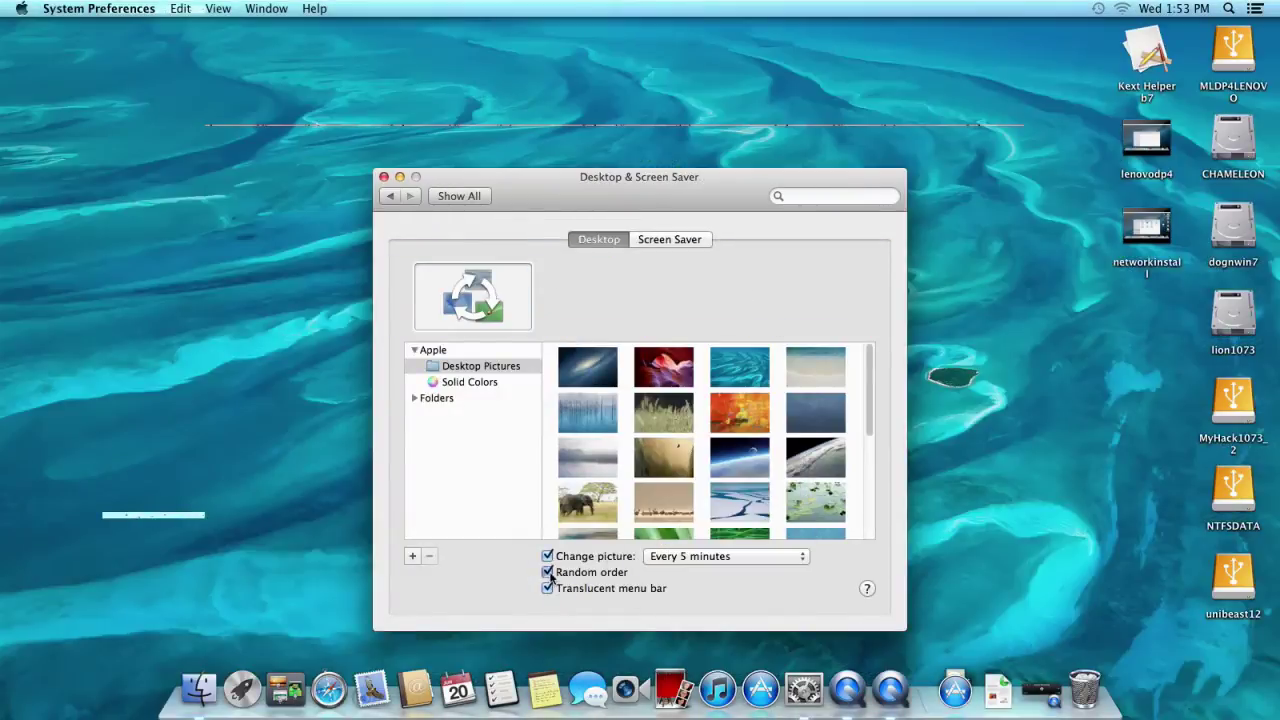
left_click(384, 177)
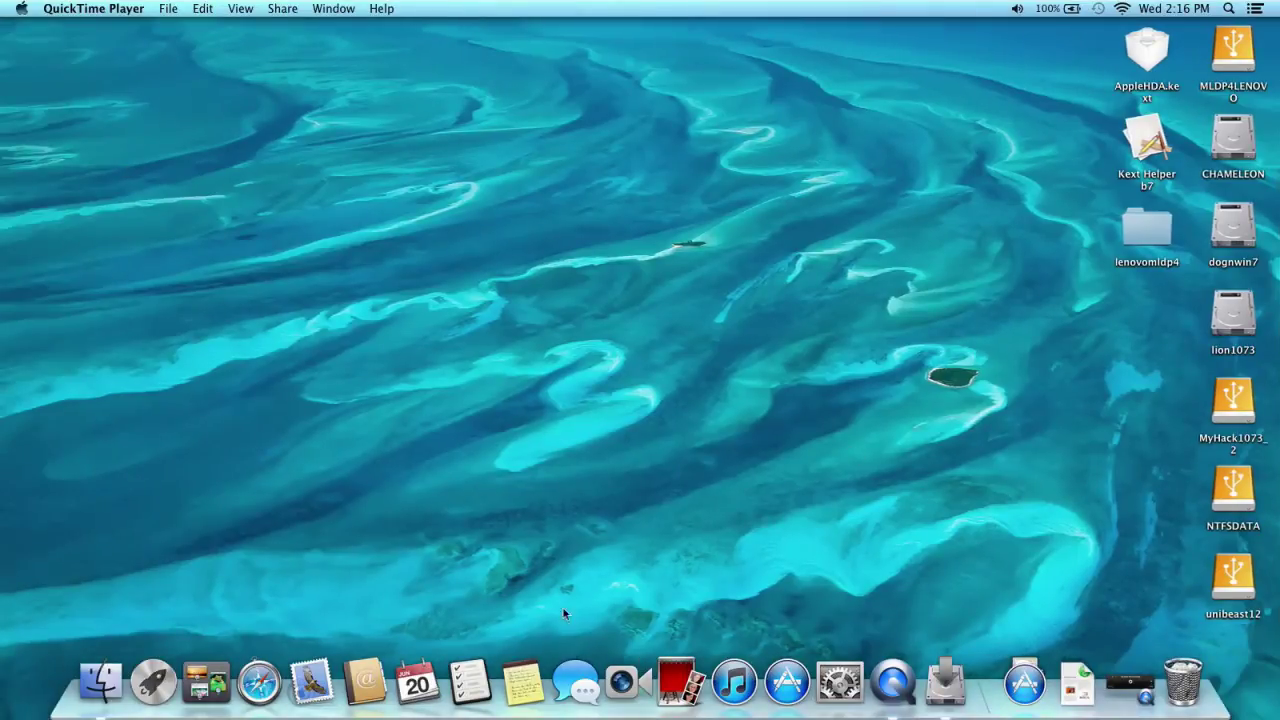
Step: Open Messages for a brief look and close its window
left_click(575, 682)
left_click(730, 394)
left_click(760, 166)
left_click(740, 394)
left_click(359, 76)
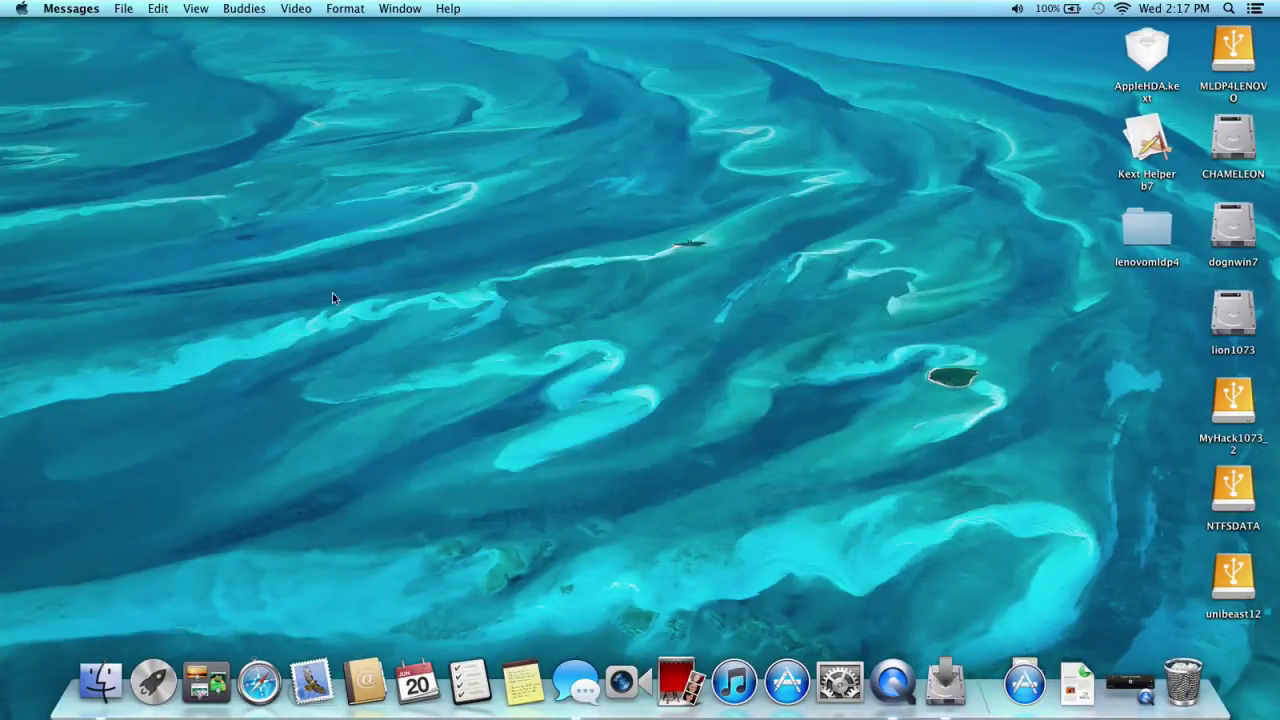
Step: Review the Ethernet Cards and Wi-Fi entries in the system report and open the list of software extensions
left_click(21, 8)
left_click(70, 31)
left_click(640, 354)
left_click(694, 302)
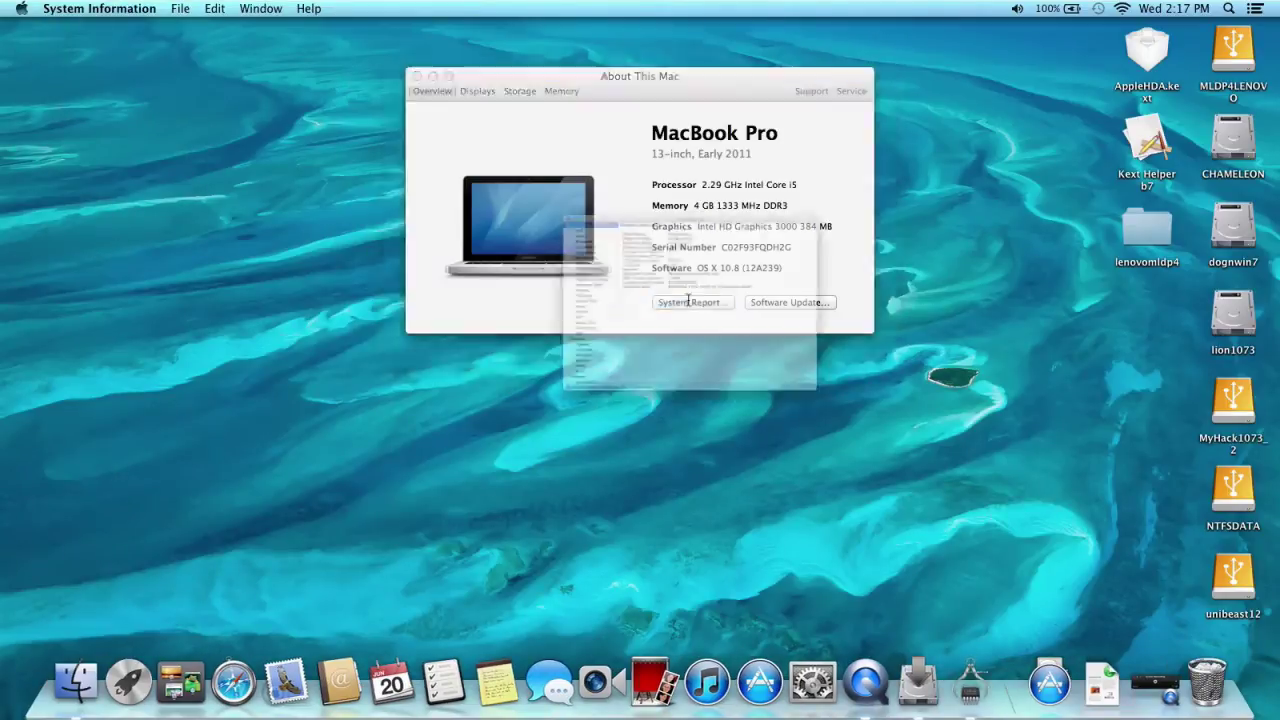
left_click(393, 177)
left_click(378, 432)
left_click(372, 445)
scroll(440, 360, "down", 6)
left_click(400, 334)
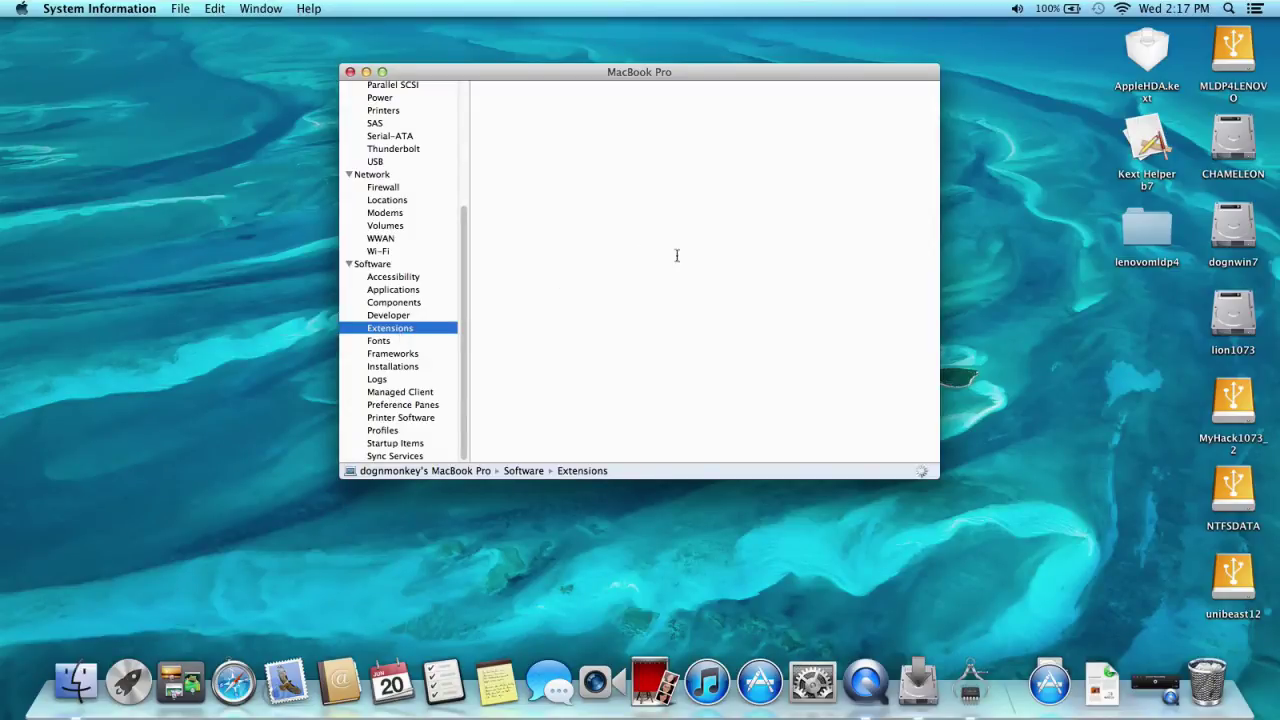
Step: Examine the details of the AirPortAtheros40 and AppleBacklightExpert extensions in the list
key("Down")
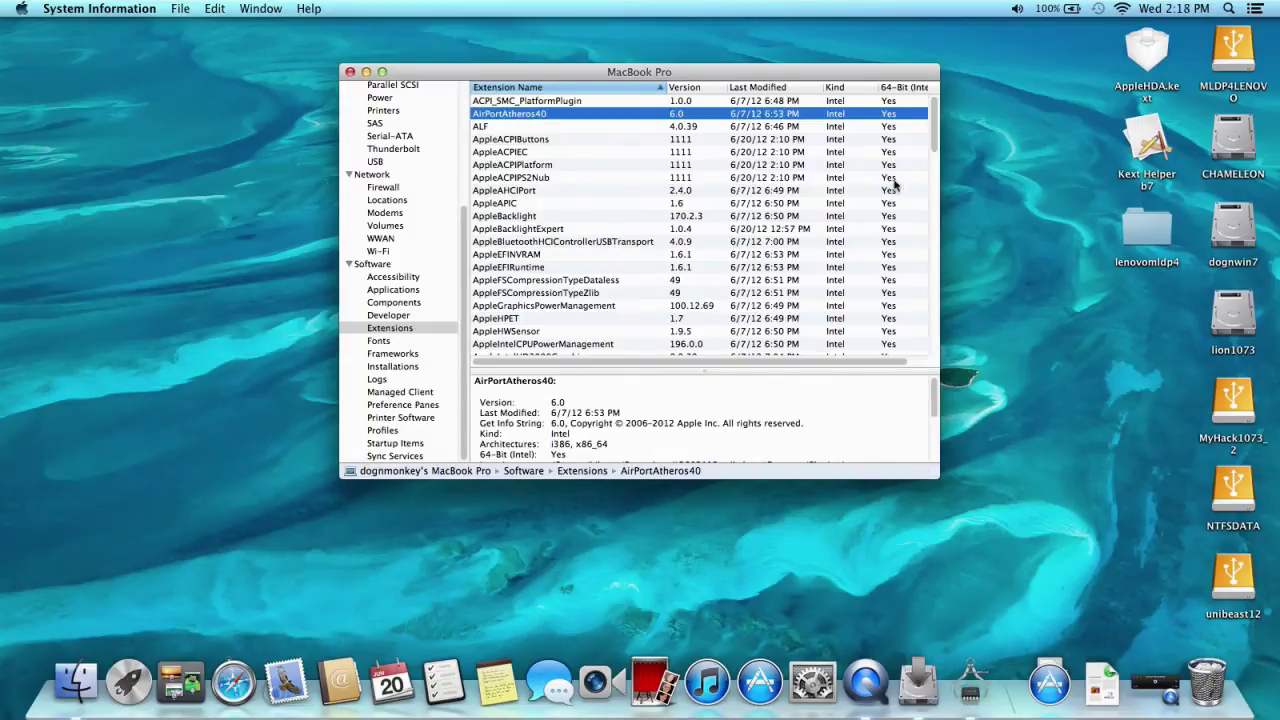
left_click(535, 216)
key("Down")
key("Down")
key("Down")
key("Down")
key("Down")
key("Down")
key("Down")
key("Down")
key("Down")
key("Down")
key("Down")
key("Down")
scroll(560, 240, "down", 4)
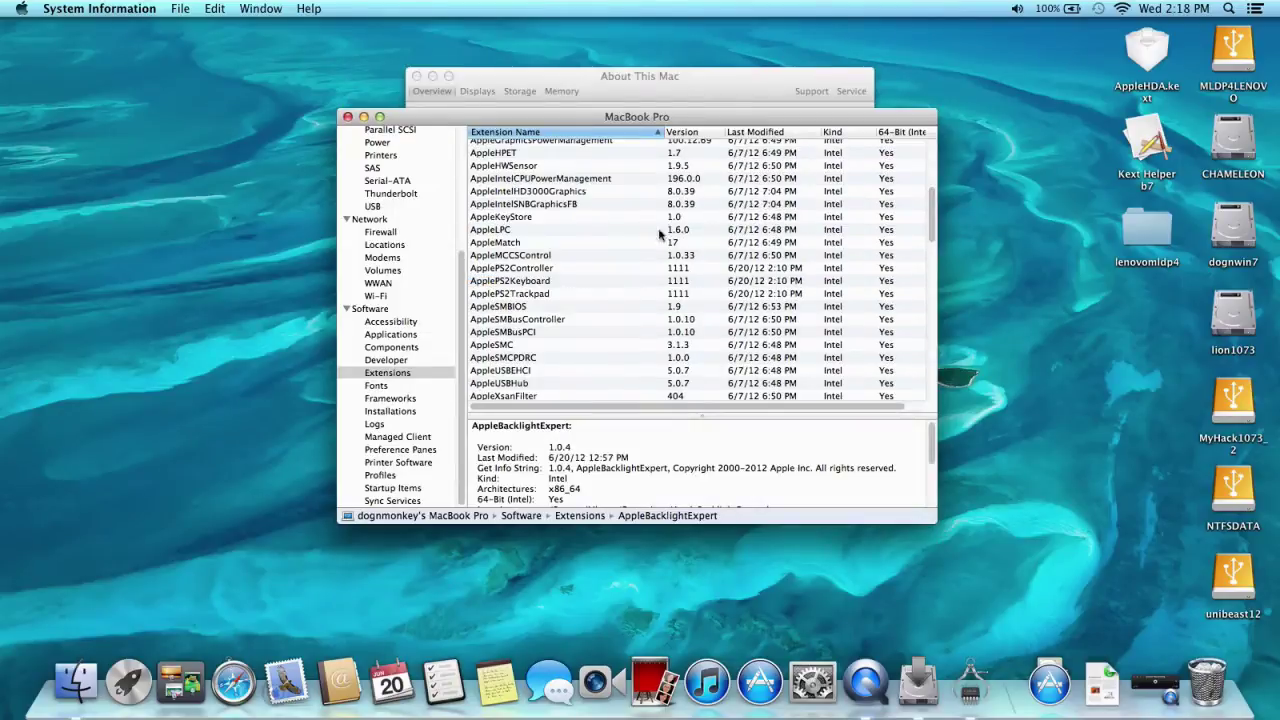
Step: Examine the AtherosL1cEthernet, IO80211Family, IONetworkingFamily and VoodooHDA extensions, and quit System Information
scroll(895, 268, "down", 5)
left_click(549, 288)
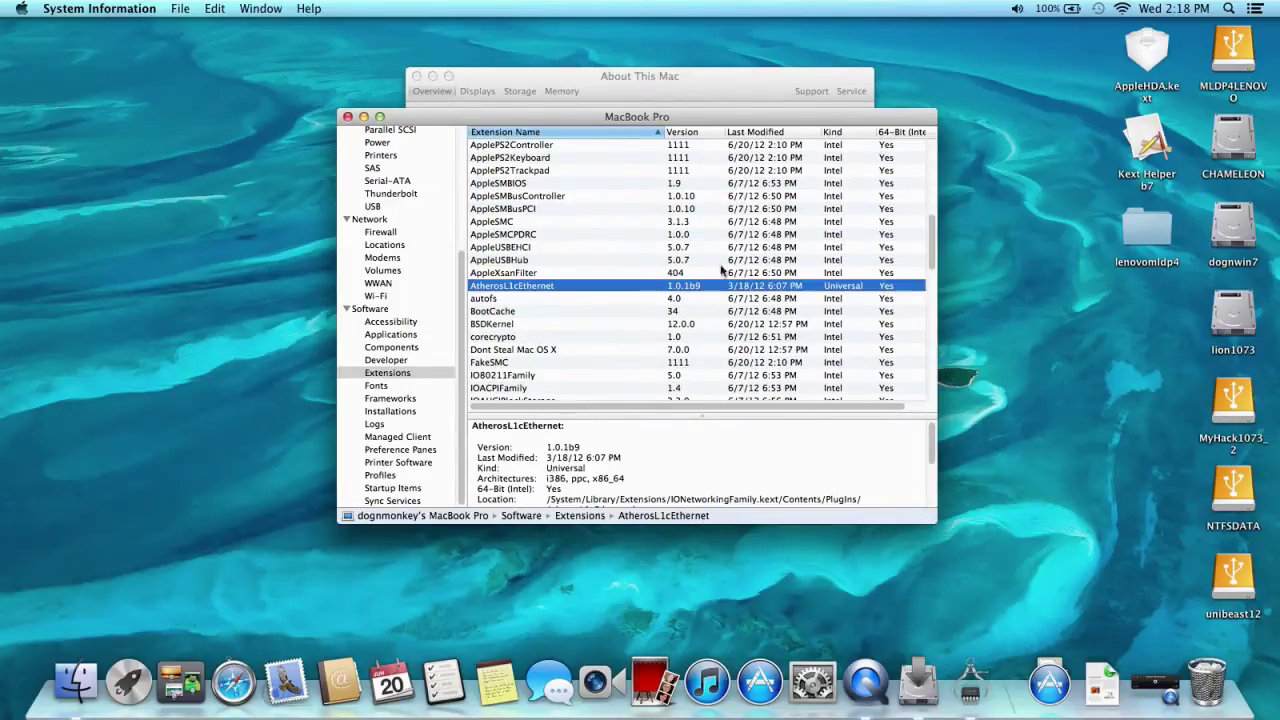
scroll(936, 275, "down", 4)
left_click(527, 278)
scroll(543, 298, "down", 5)
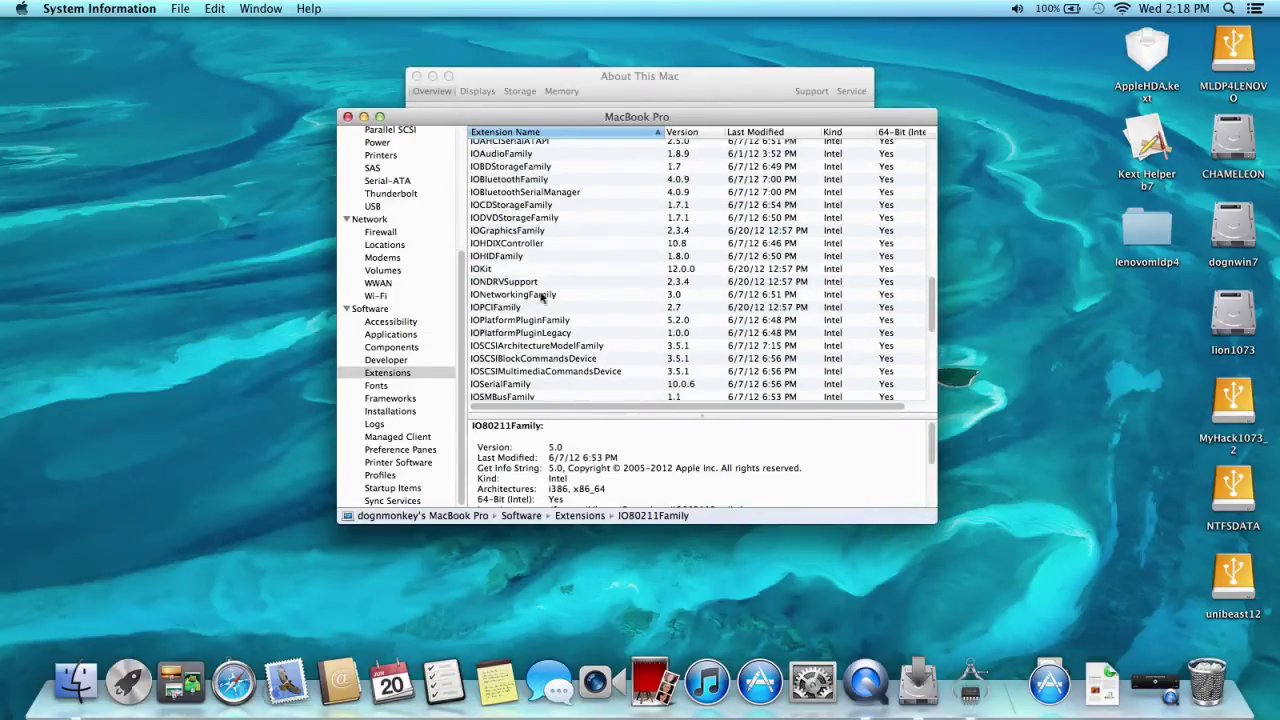
left_click(543, 298)
scroll(936, 391, "down", 10)
left_click(520, 393)
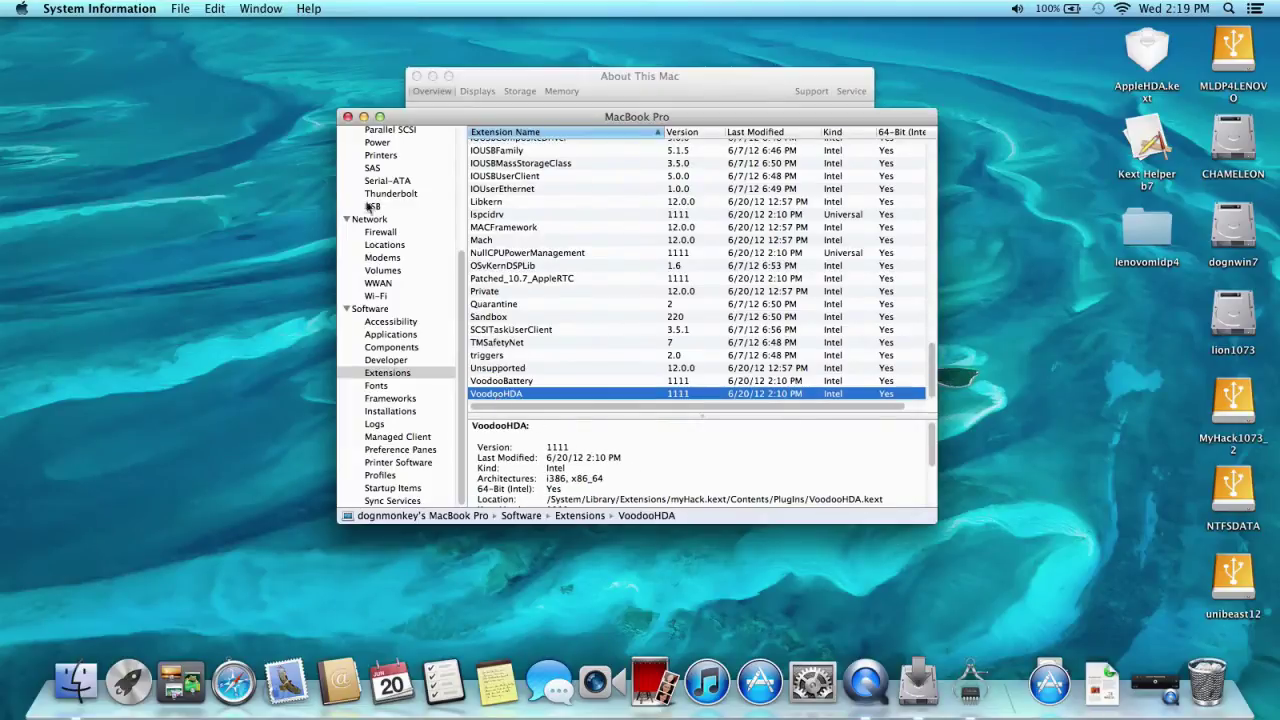
key("super+q")
Step: Check the Network preferences and lower the display brightness to slightly under half of its range
left_click(839, 681)
left_click(537, 409)
left_click(451, 197)
left_click(471, 334)
left_click_drag(840, 319, 758, 319)
left_click(459, 196)
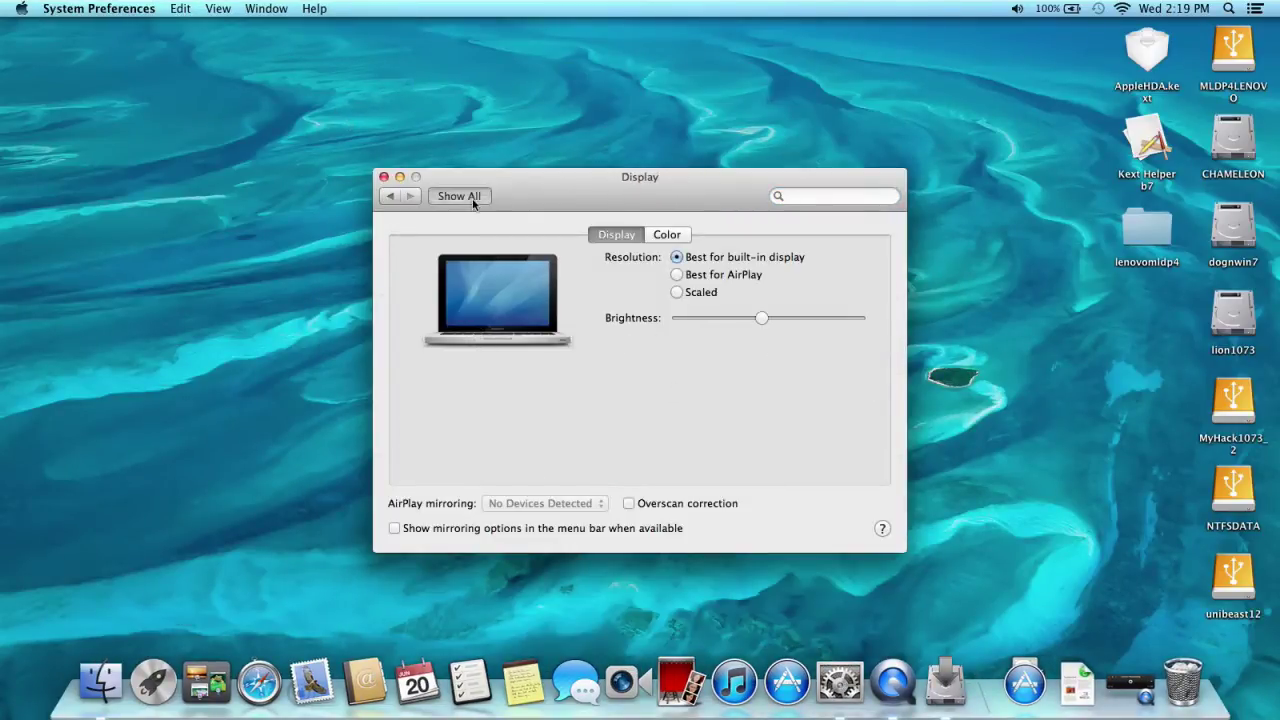
Step: Choose Antelope Canyon as the desktop picture and close System Preferences
left_click(473, 258)
left_click(660, 368)
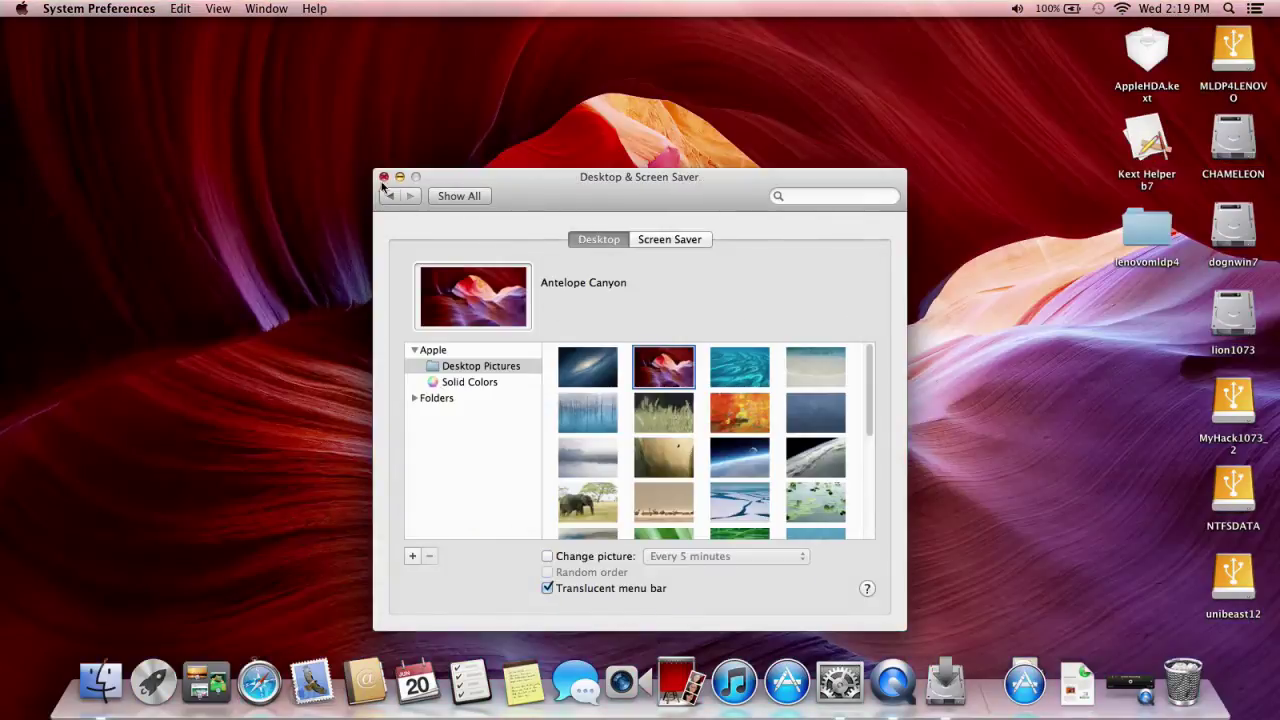
left_click(383, 176)
Step: Check the battery status and volume control, and review Sound Effects, Output and Input in the Sound preferences
left_click(1072, 8)
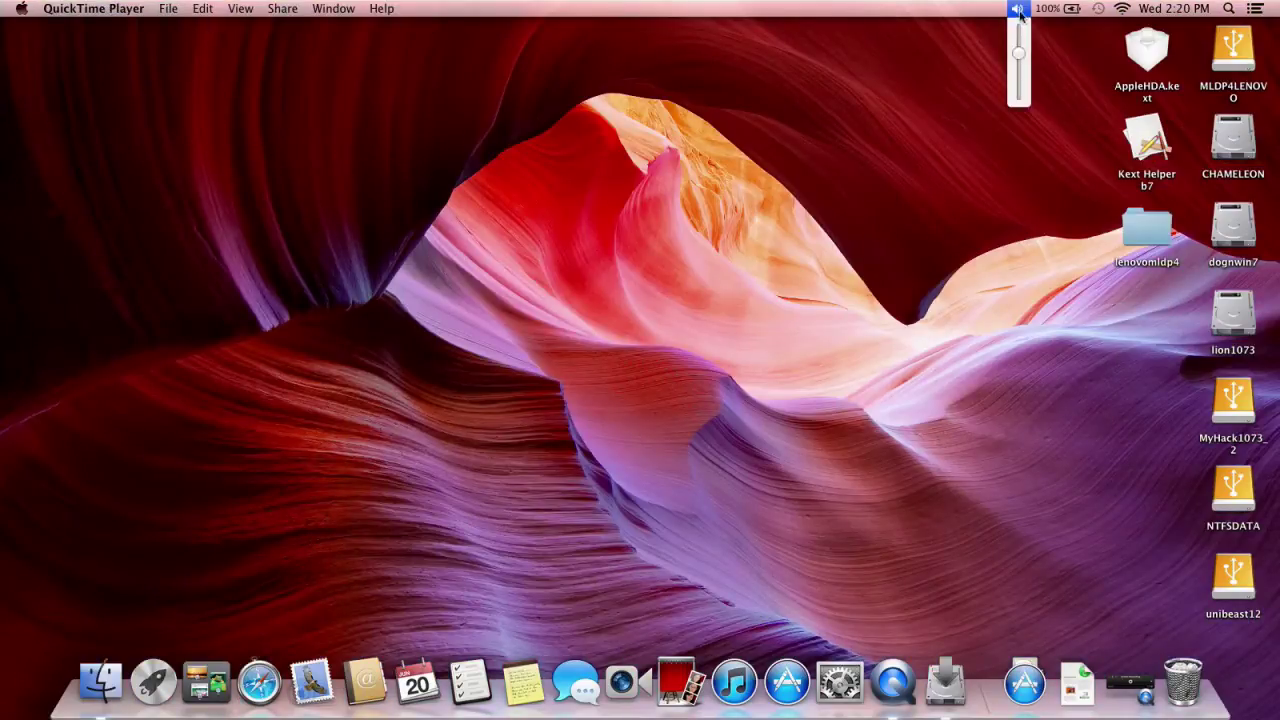
left_click(839, 681)
left_click(861, 332)
left_click(601, 242)
left_click(660, 241)
left_click(709, 240)
left_click(383, 177)
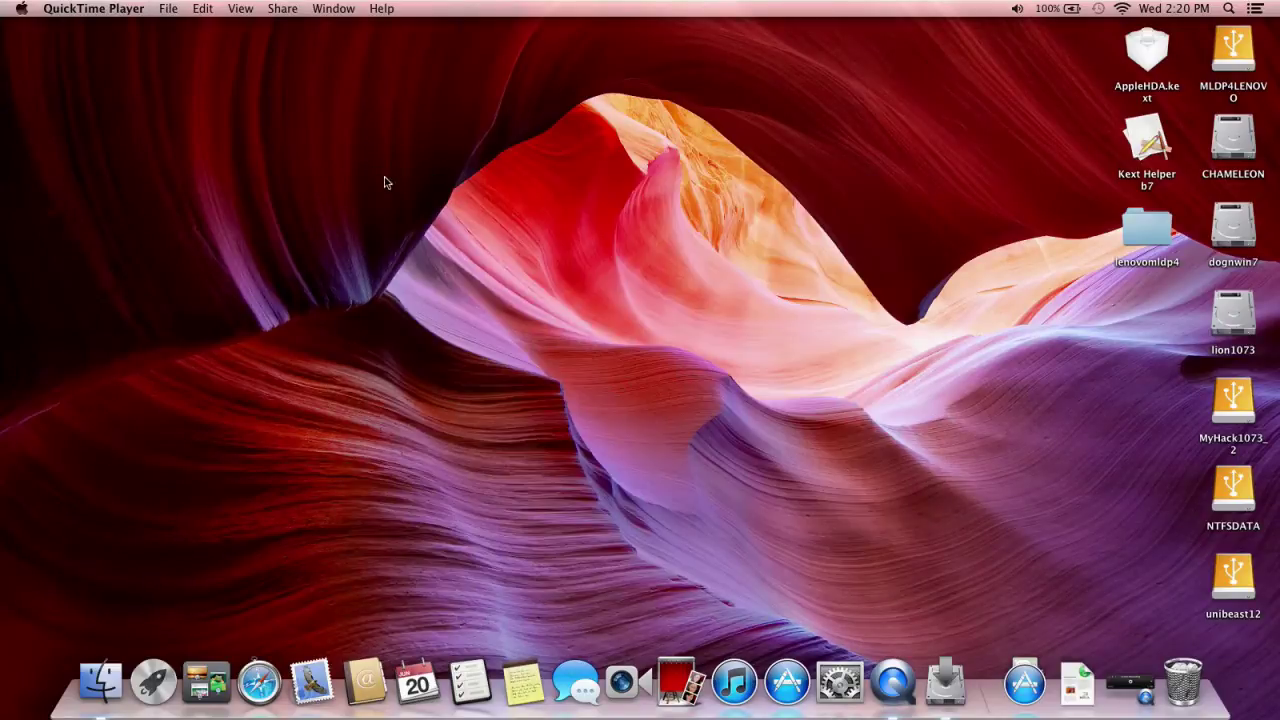
Step: Try out Mission Control and open Launchpad to view the installed applications
left_click(205, 682)
left_click(520, 66)
left_click(59, 698)
left_click(59, 698)
key("F4")
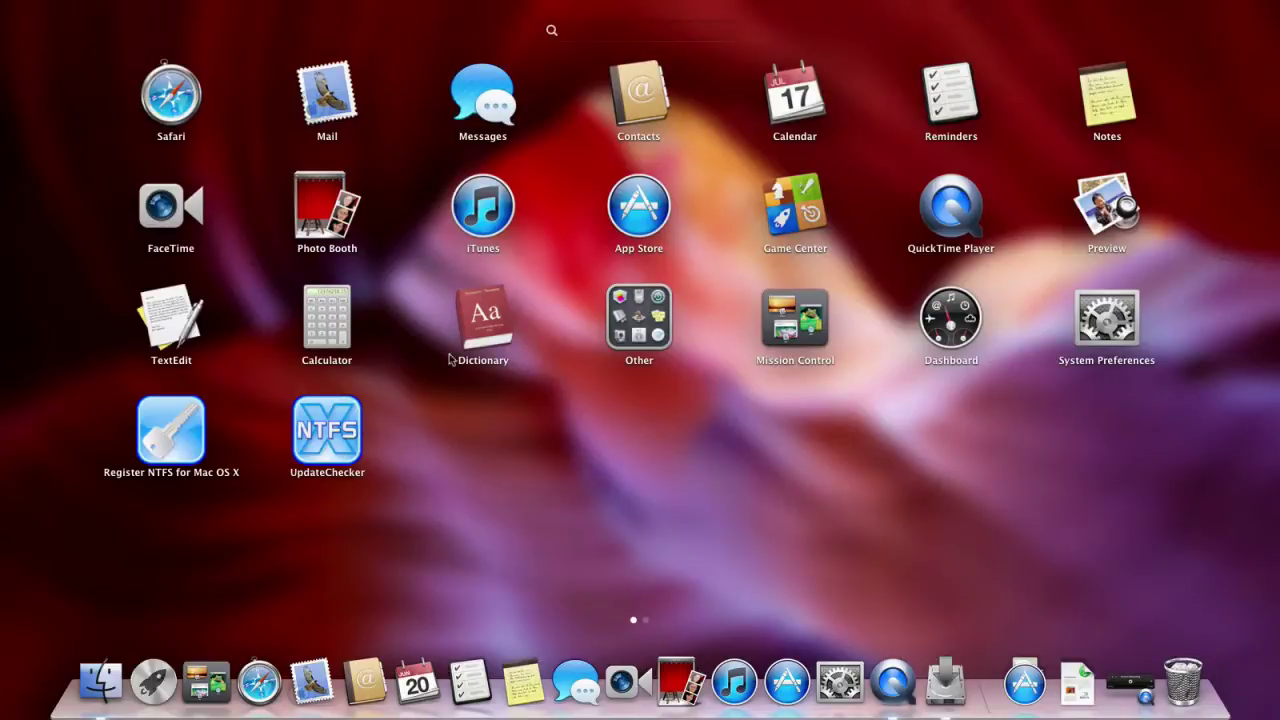
Step: Open org.chameleon.Boot.plist from the Extra folder of the MLDP4LENOVO drive in Chameleon Wizard, review its boot settings and close it
left_click(100, 682)
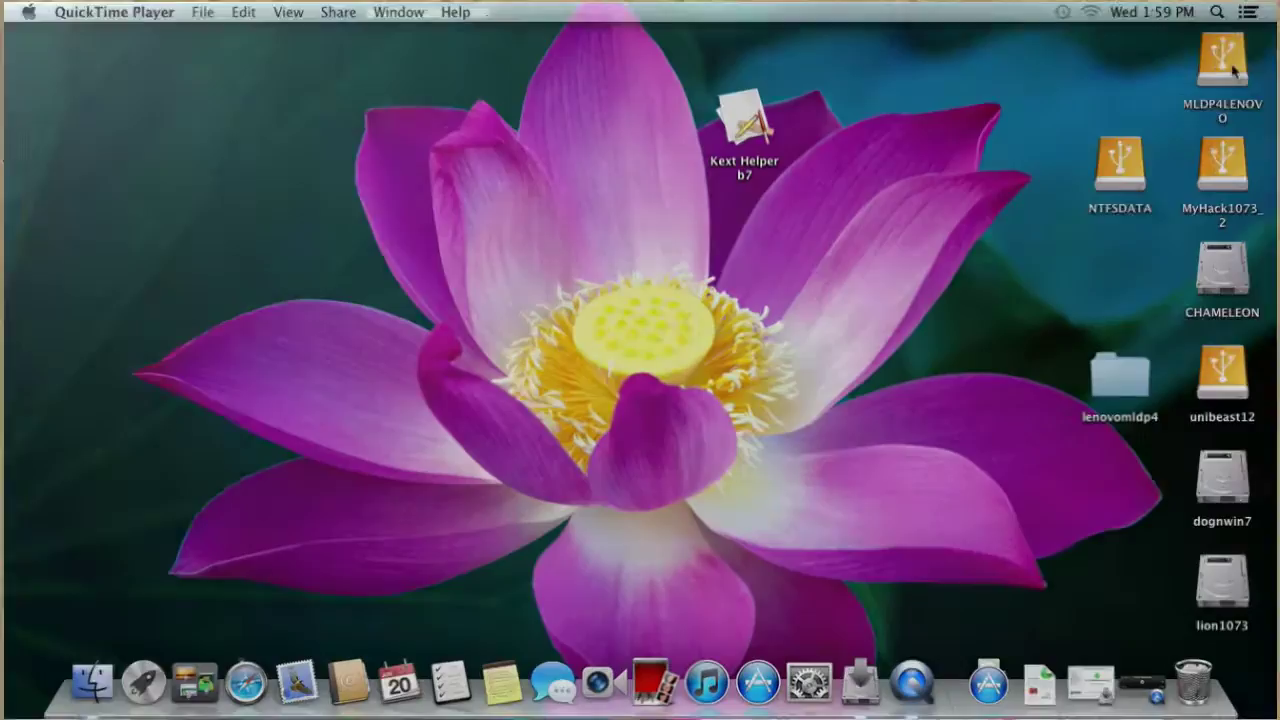
double_click(1224, 62)
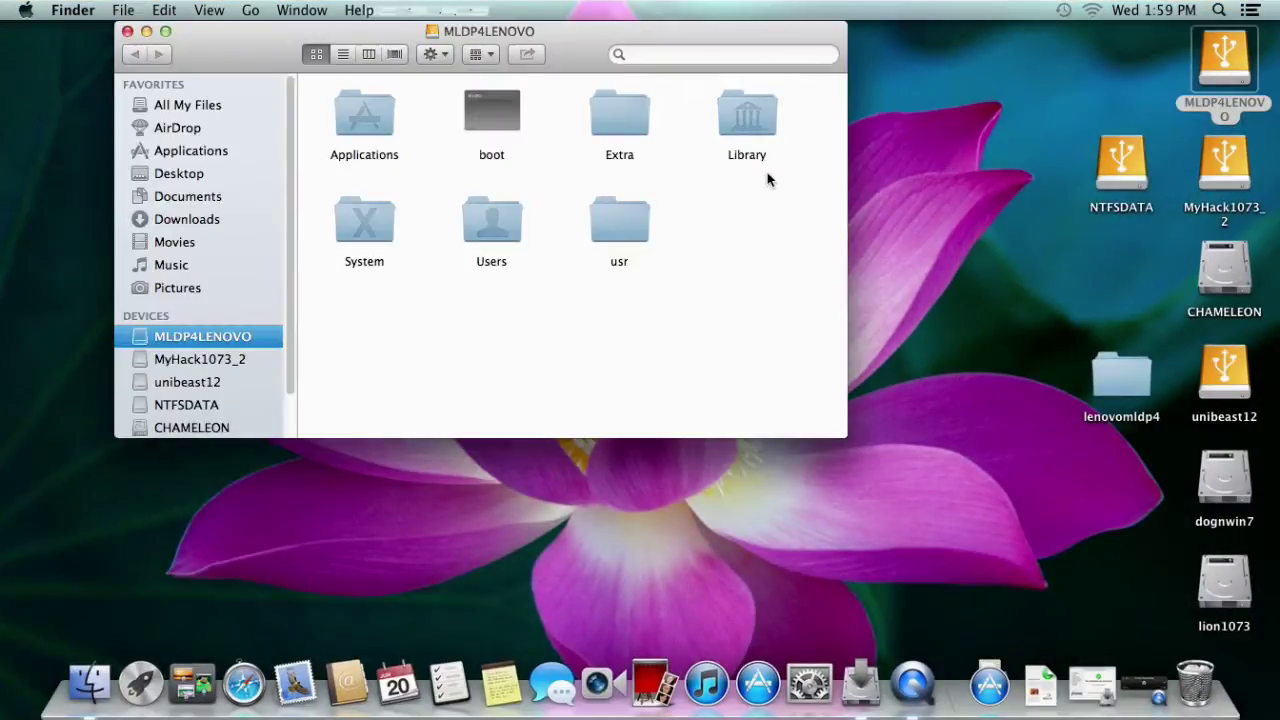
double_click(614, 133)
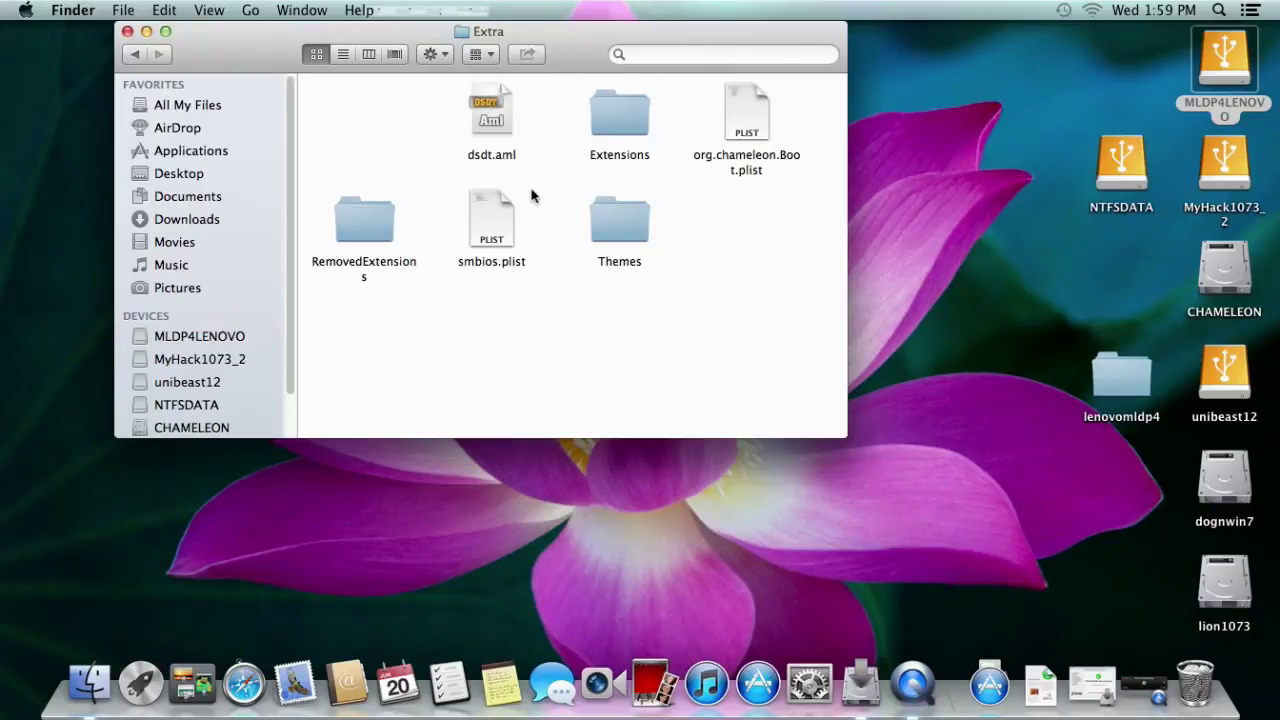
left_click(738, 125)
right_click(742, 131)
mouse_move(752, 149)
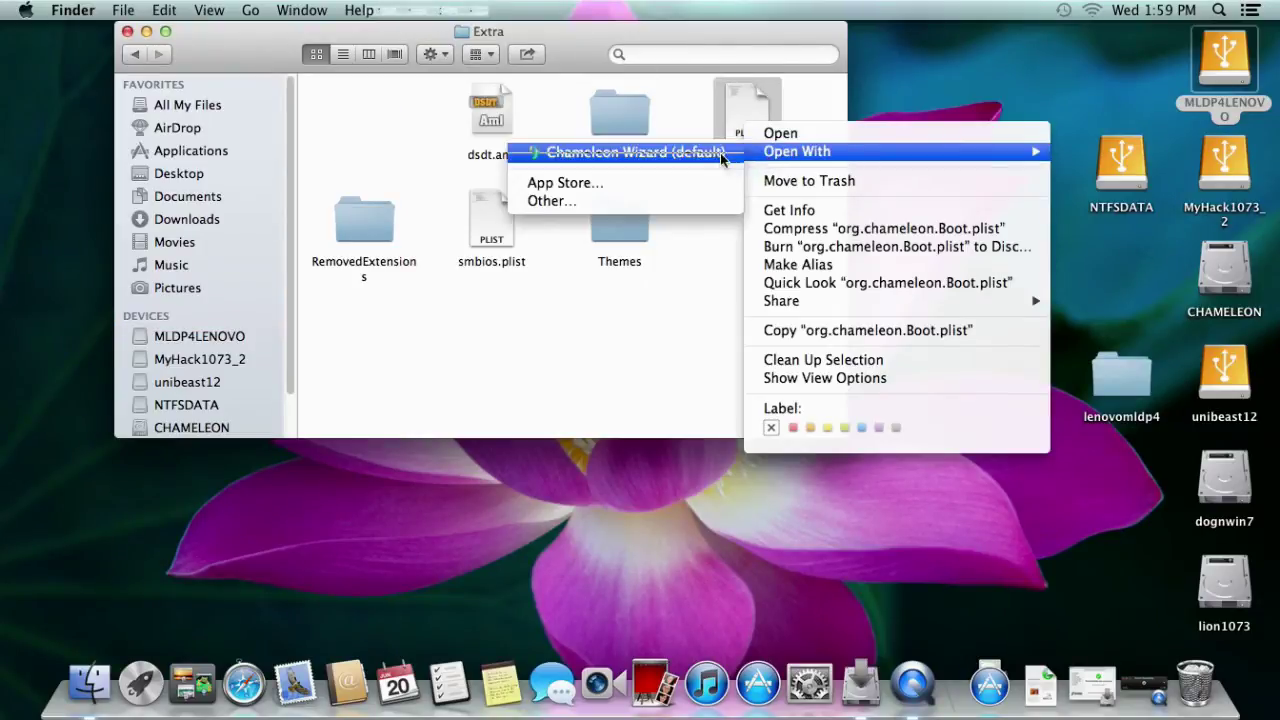
left_click(711, 155)
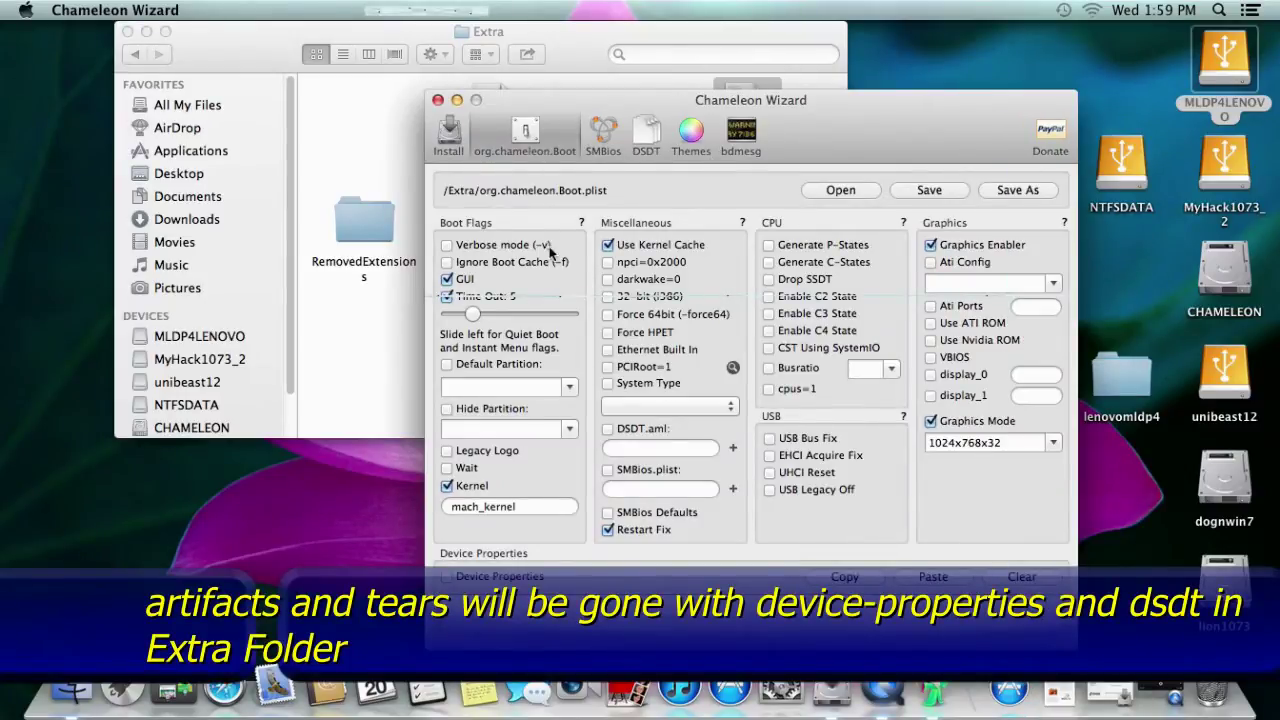
left_click(437, 100)
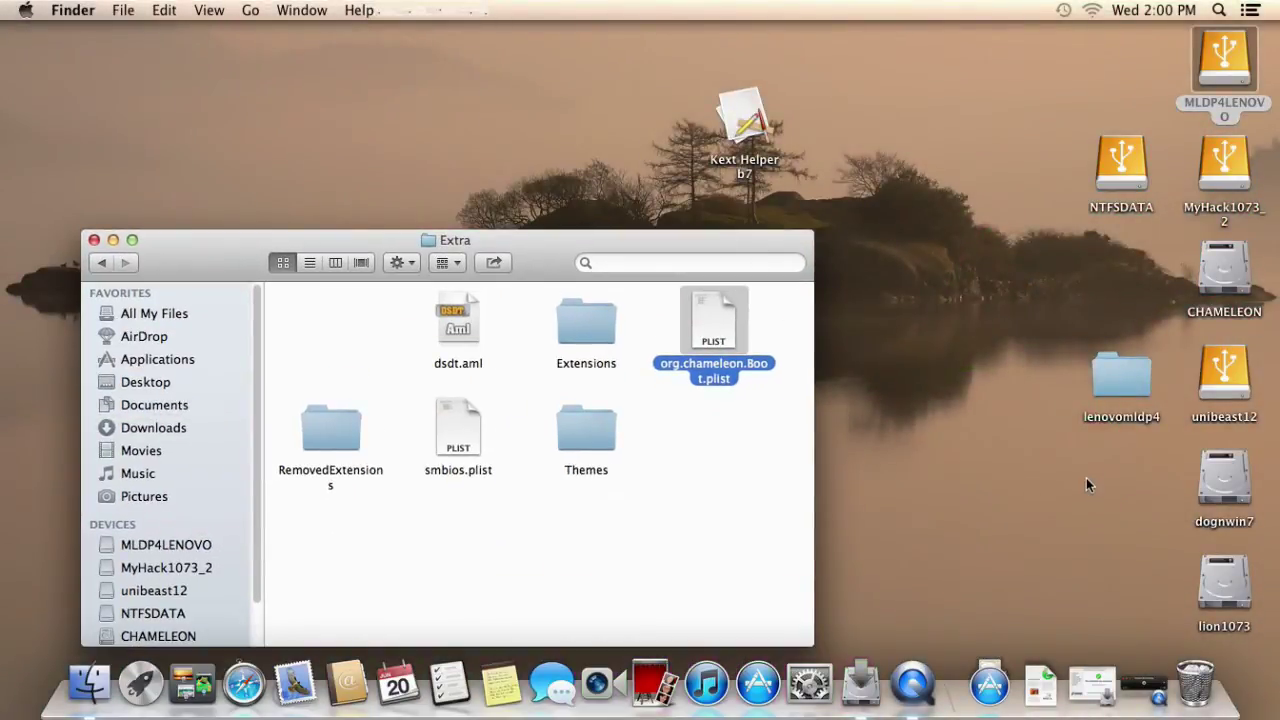
Step: Copy org.chameleon.Boot.plist from MyHack1073_2's Extra folder into MLDP4LENOVO's Extra folder, replacing the existing file and authorizing with the account password
double_click(1228, 177)
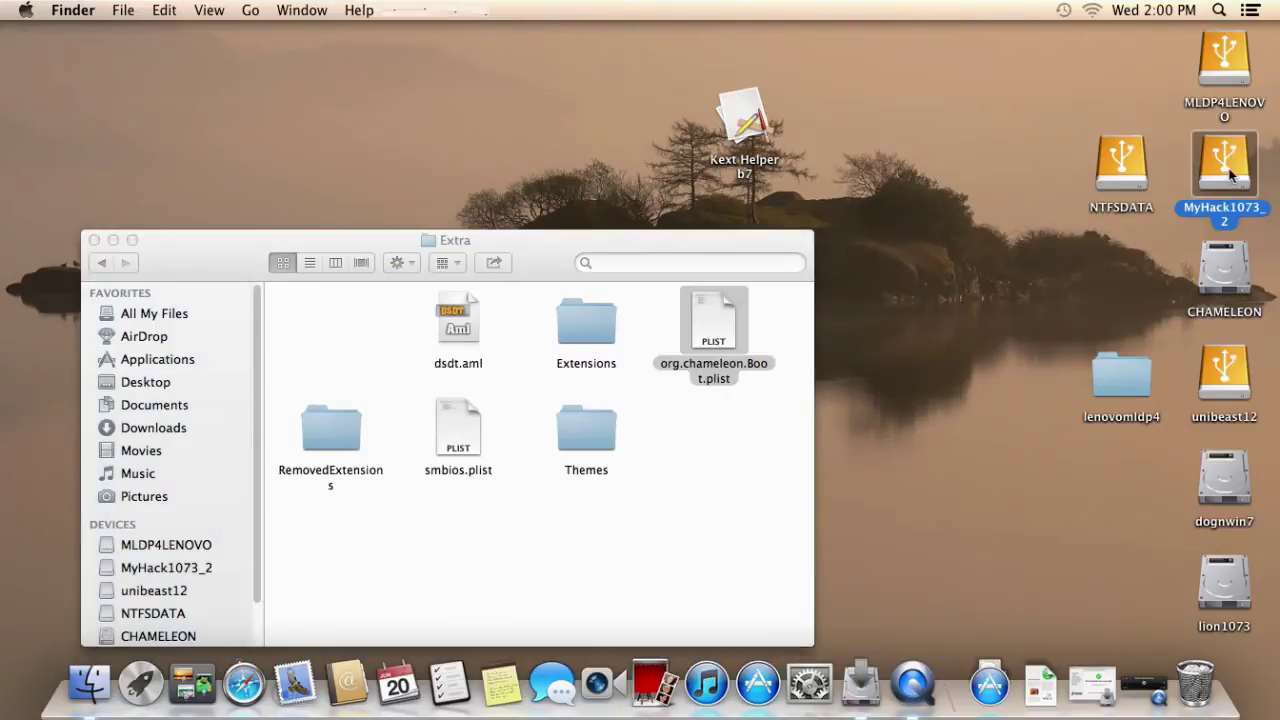
double_click(786, 270)
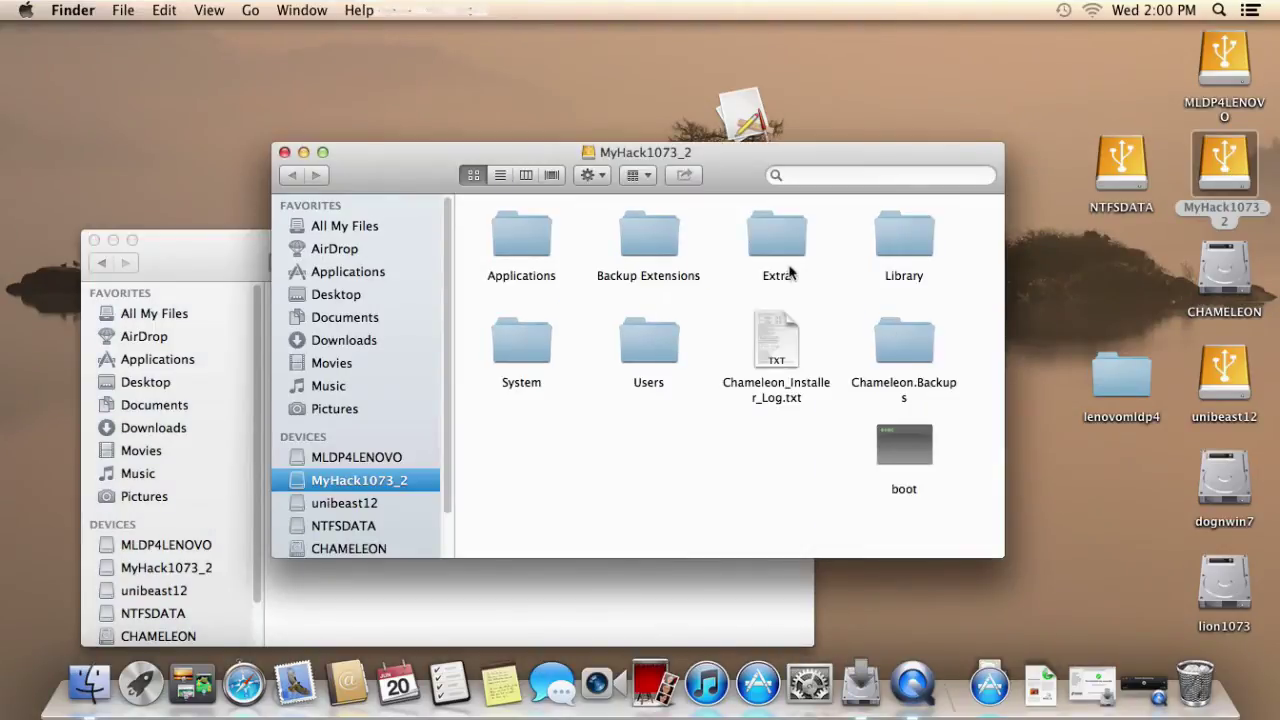
left_click_drag(727, 177, 927, 70)
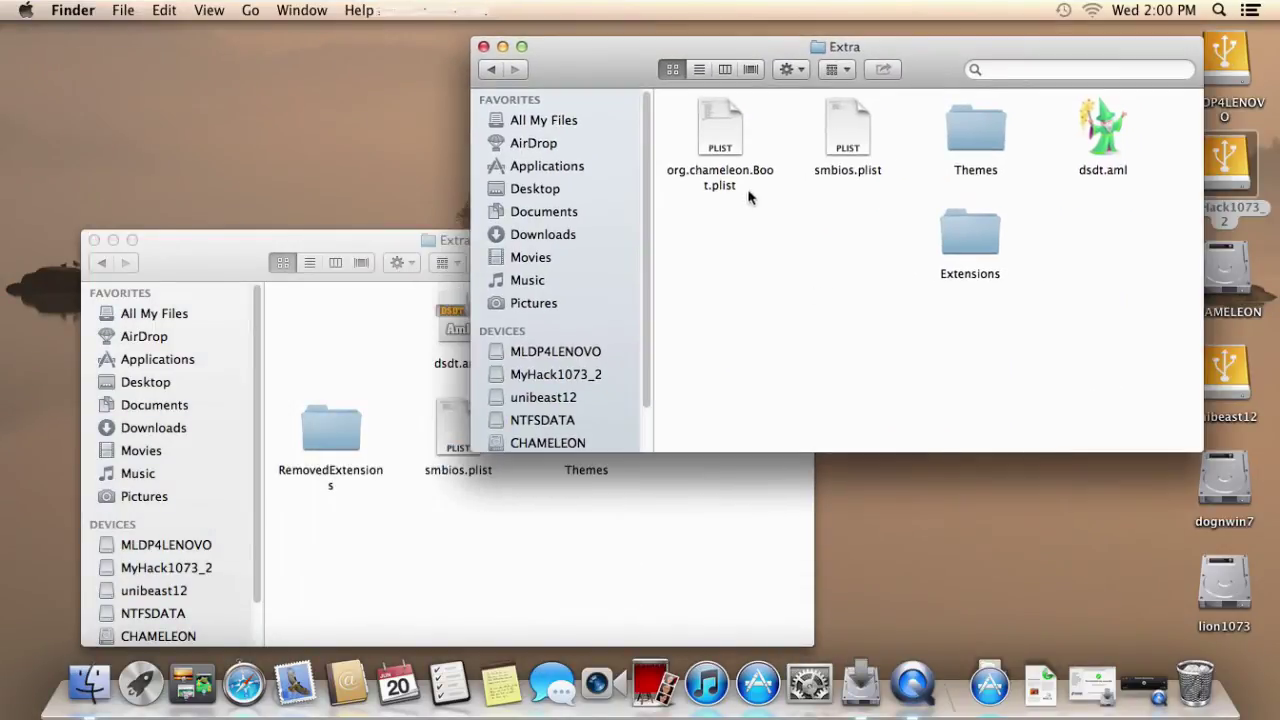
left_click(722, 136)
left_click_drag(688, 153, 698, 535)
left_click(658, 263)
left_click(747, 247)
type("•••••••")
key("Return")
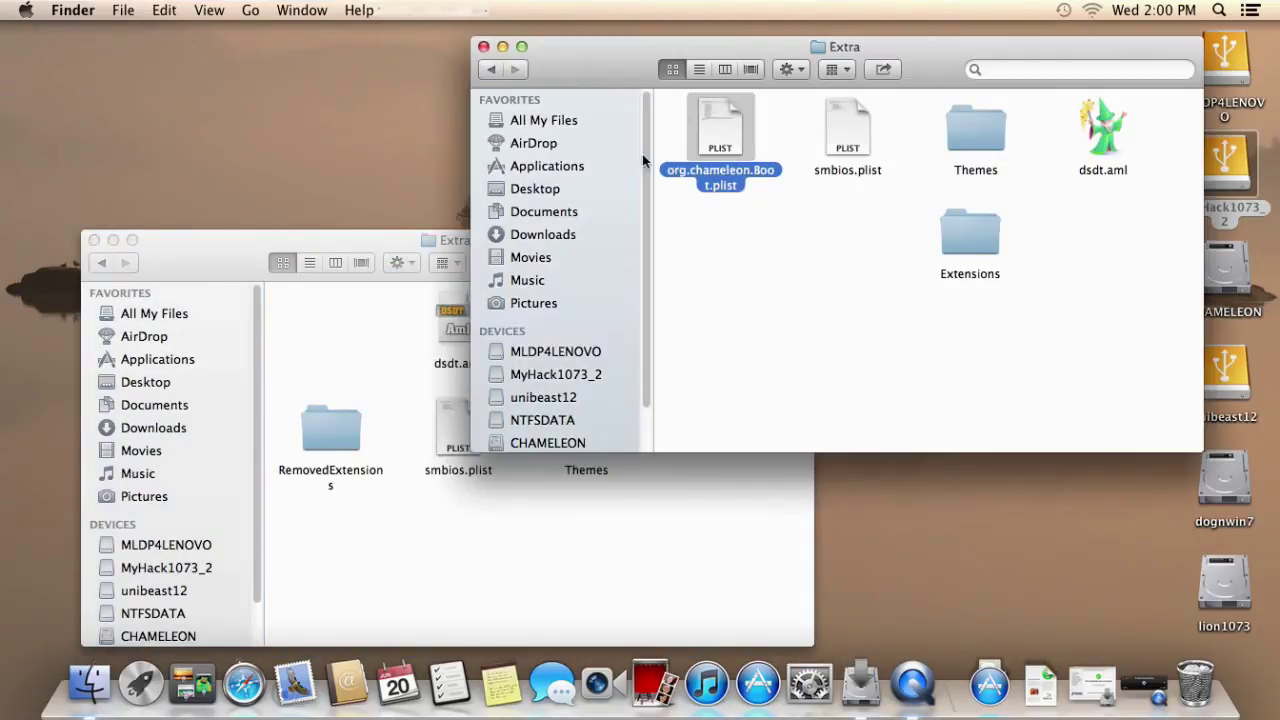
Step: Close the MyHack1073_2 folder, then open the copied org.chameleon.Boot.plist in Chameleon Wizard and disable npci=0x2000 and darkwake=0
double_click(968, 235)
left_click(483, 47)
double_click(716, 330)
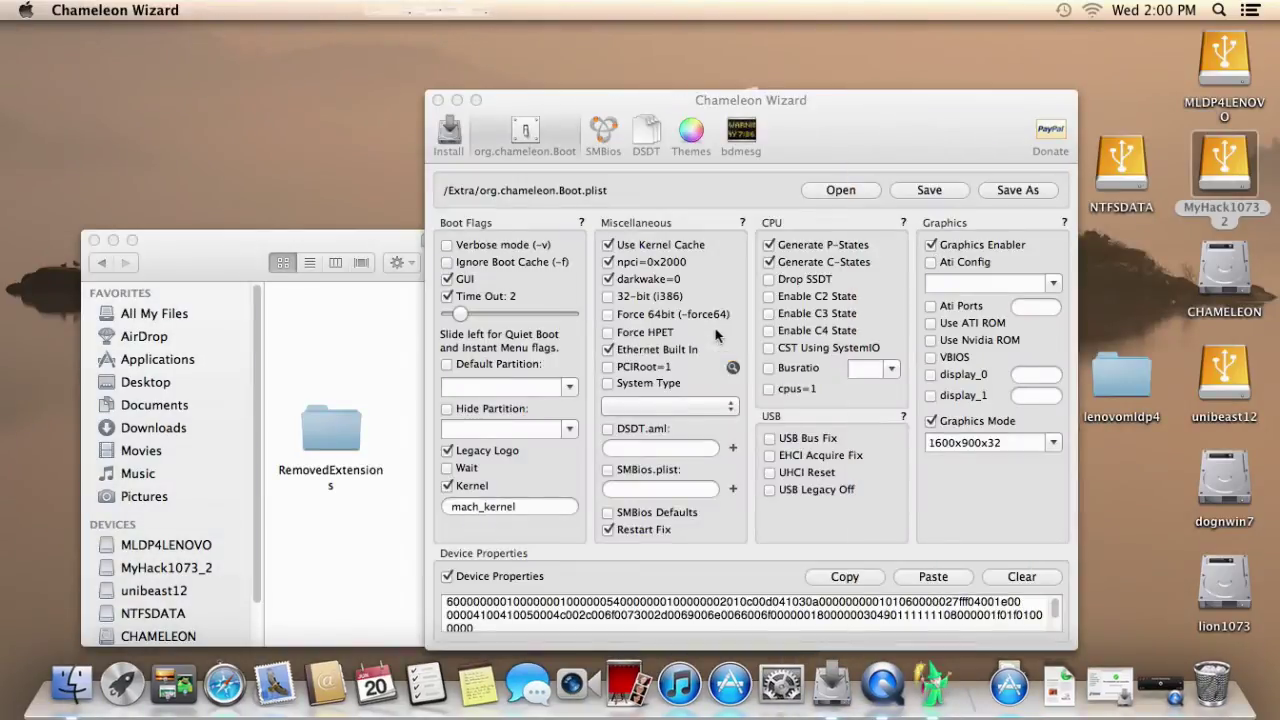
left_click(609, 262)
left_click(609, 279)
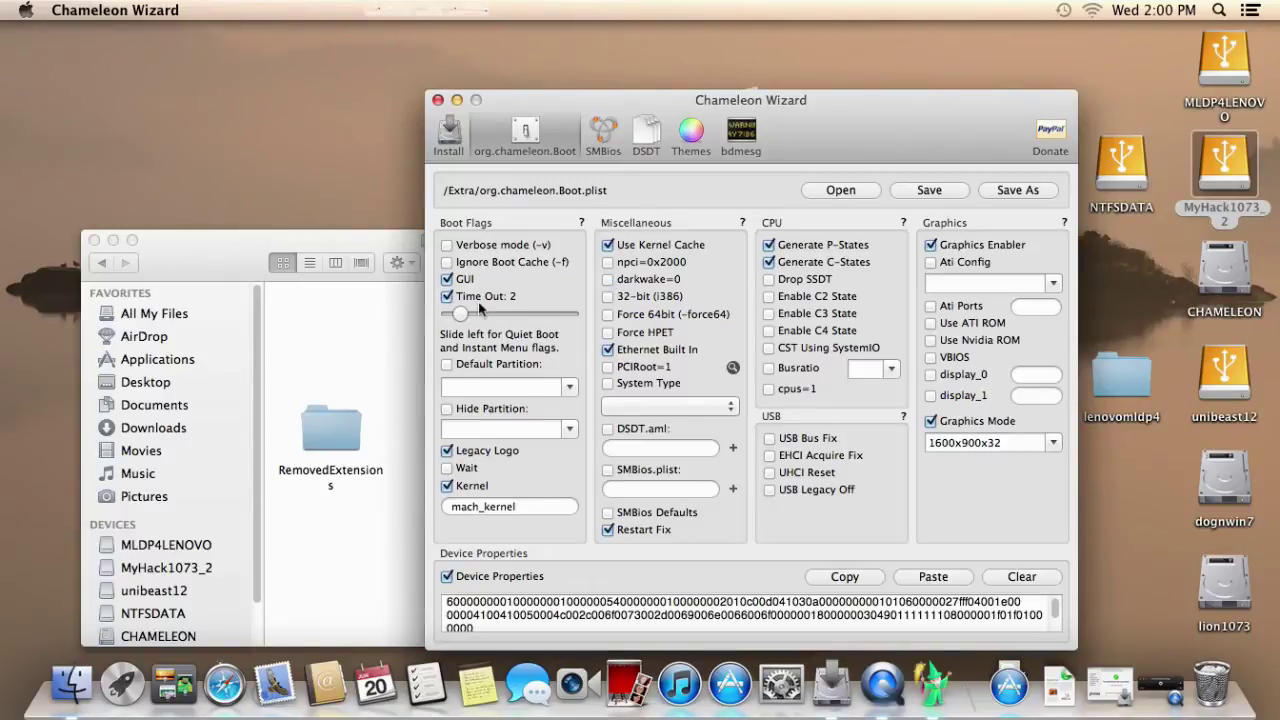
Step: Adjust the boot Time Out, save the plist with the account password and close Chameleon Wizard
left_click_drag(455, 313, 451, 316)
left_click(929, 190)
type("••••")
key("Return")
left_click(438, 101)
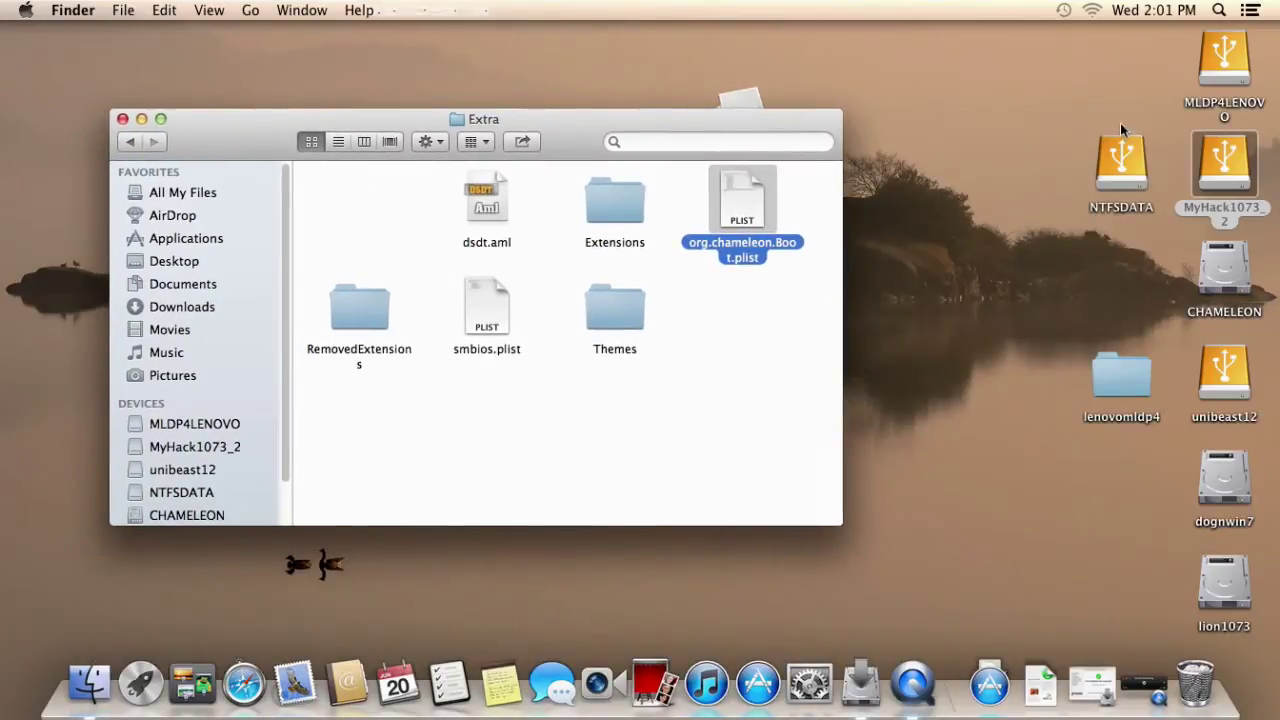
Step: Copy AppleHDA.kext from MLDP4LENOVO's System/Library/Extensions folder to the desktop as a backup
double_click(1224, 70)
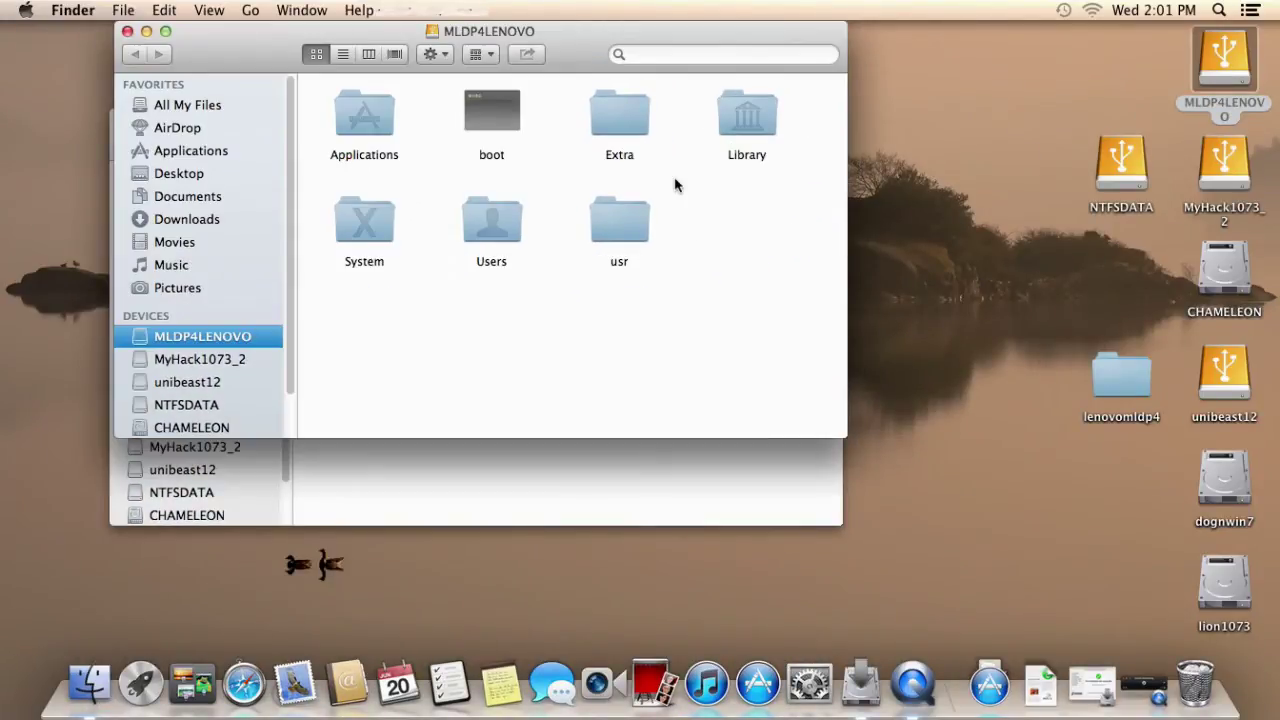
double_click(384, 222)
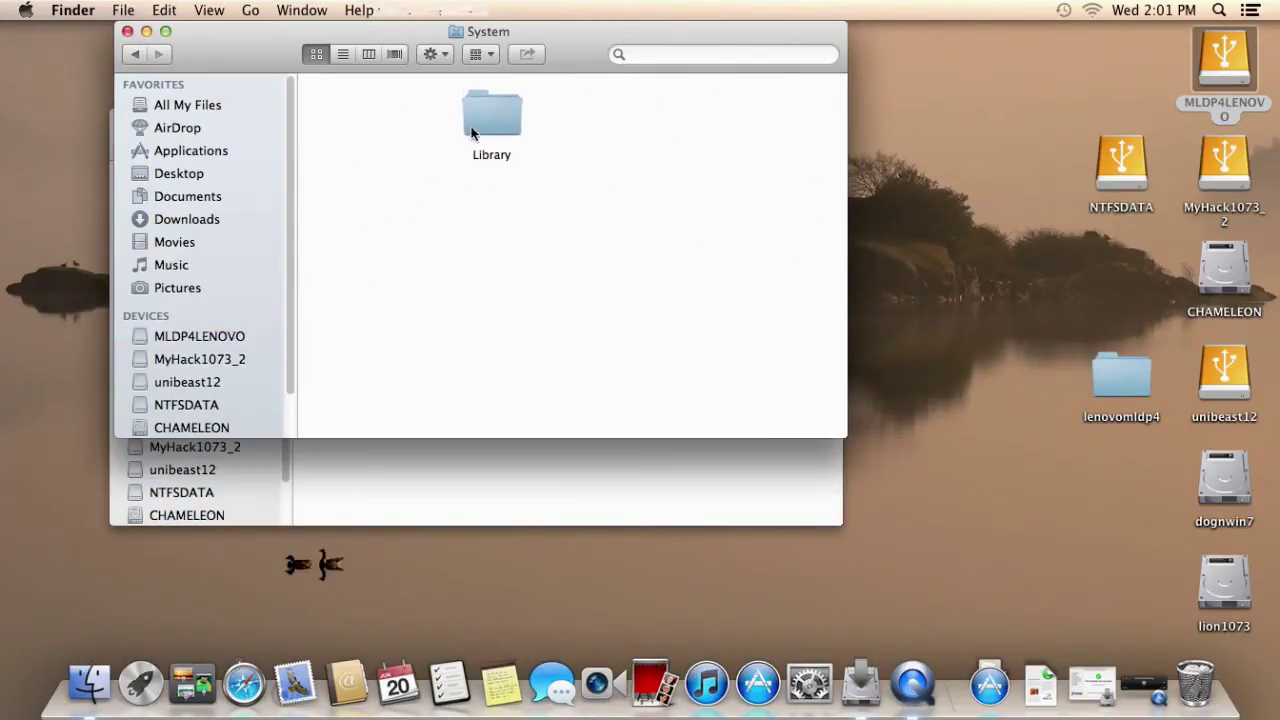
double_click(472, 130)
scroll(845, 180, "down", 5)
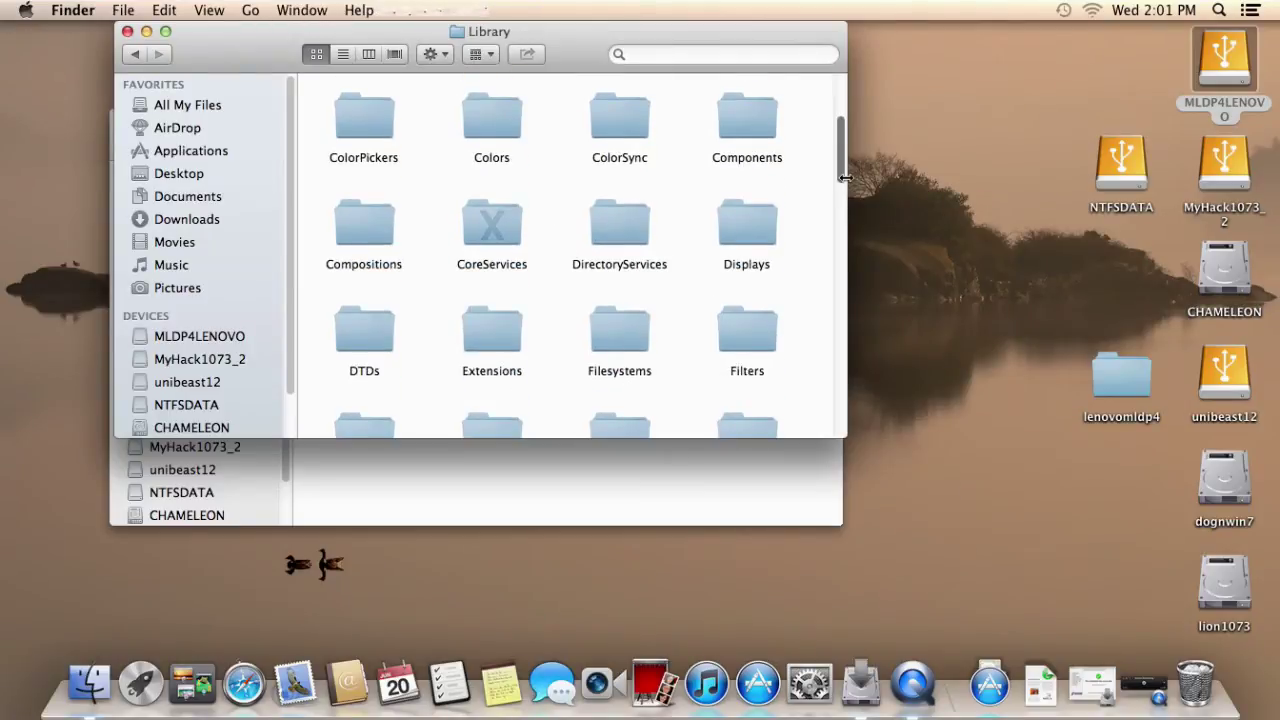
double_click(482, 320)
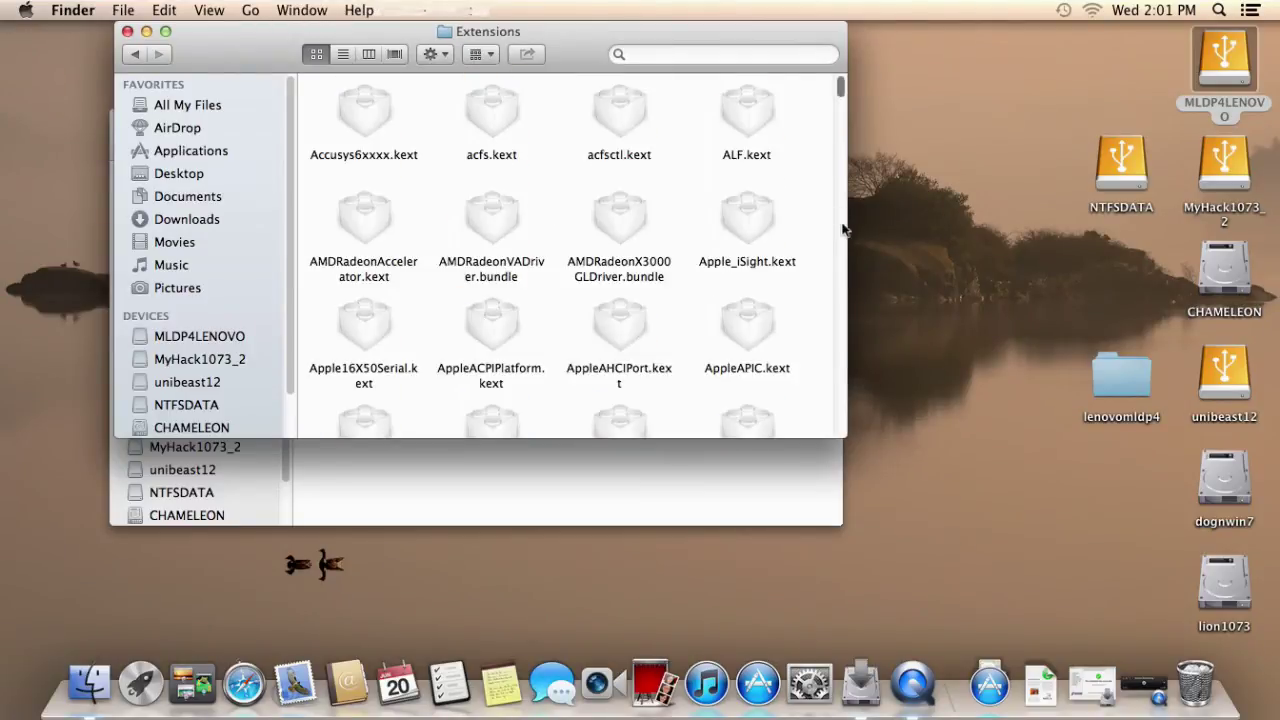
left_click_drag(840, 98, 846, 125)
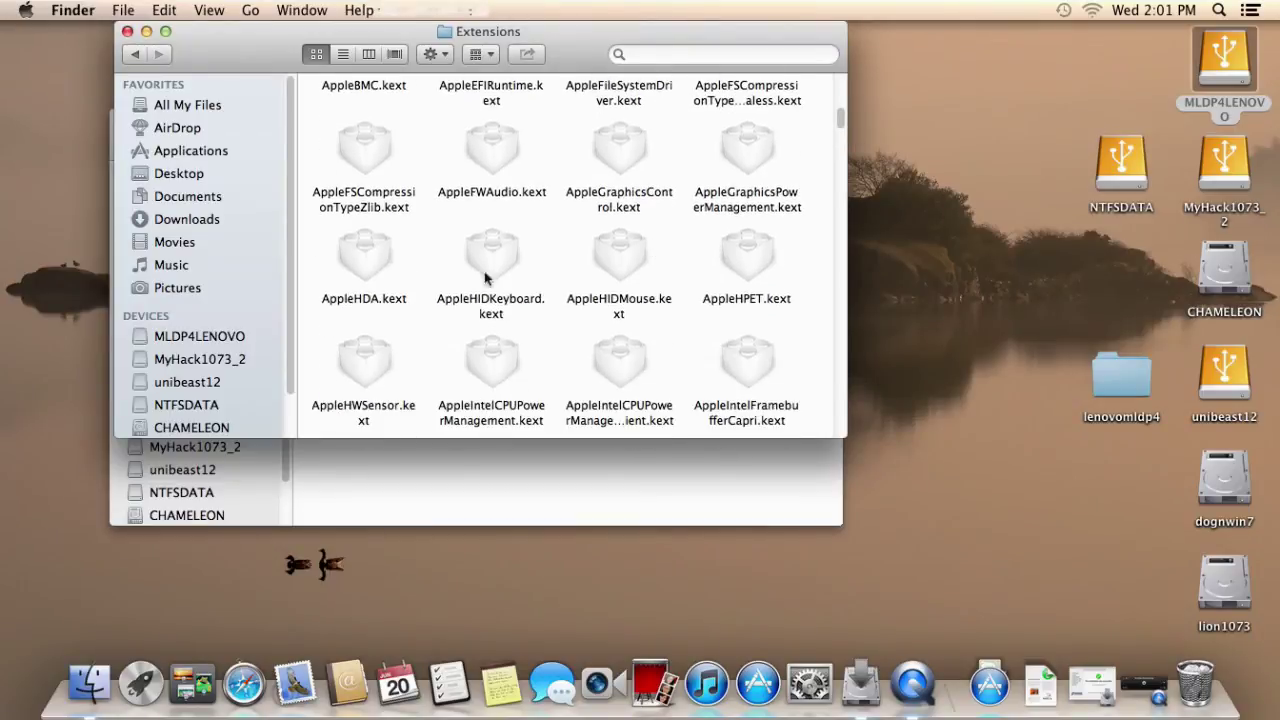
left_click(371, 262)
left_click_drag(371, 262, 900, 302)
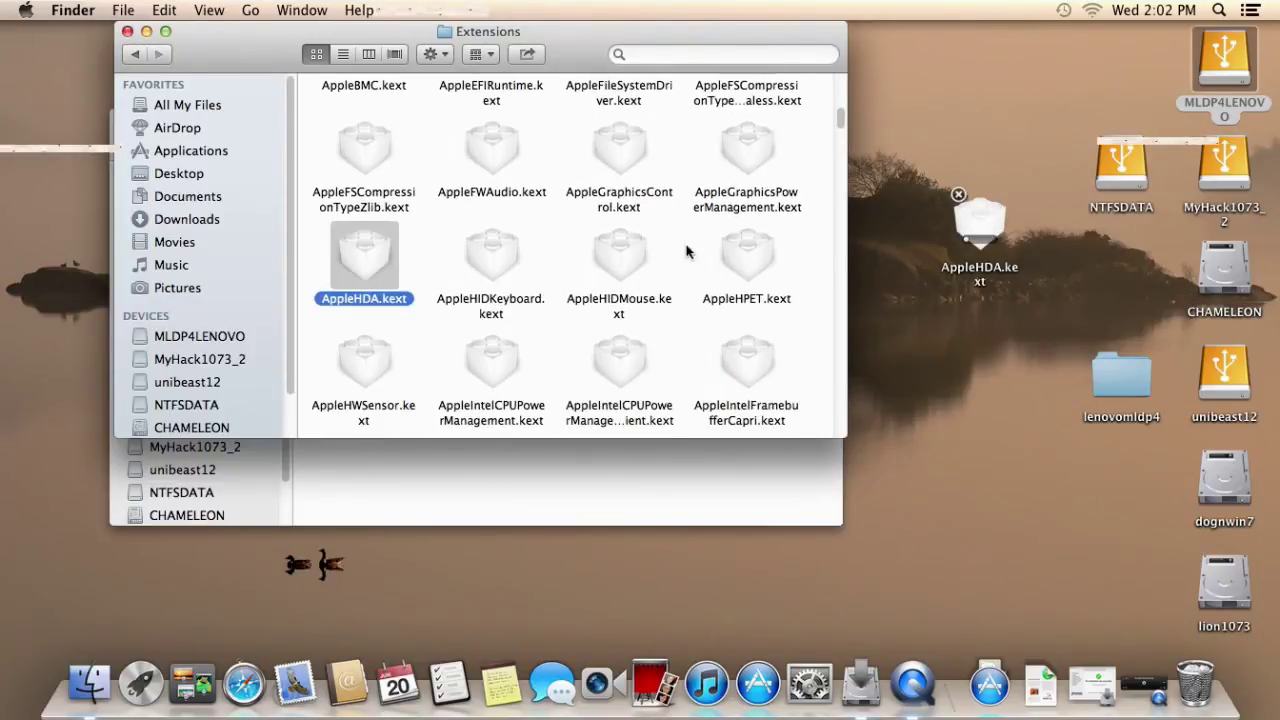
Step: Move AppleHDA.kext from the system Extensions folder to the Trash, authorizing with the account password, and close the folder
right_click(360, 266)
left_click(386, 341)
type("****")
key("Return")
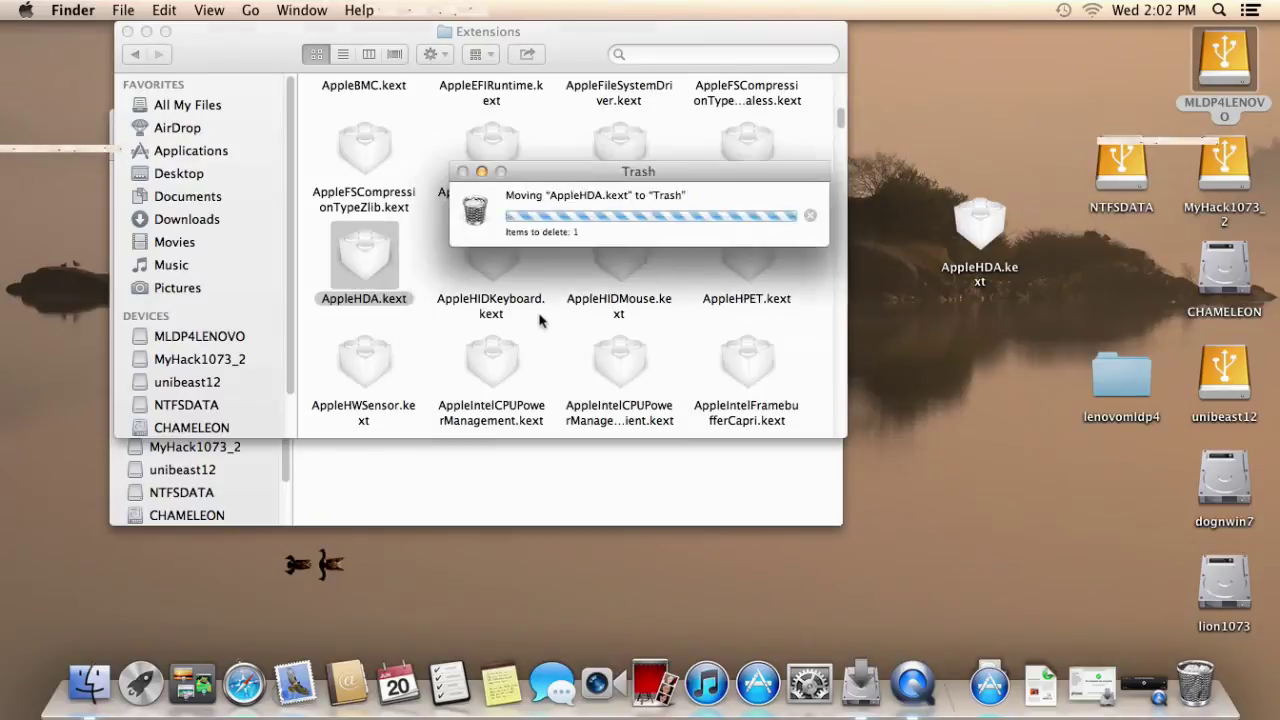
left_click(127, 31)
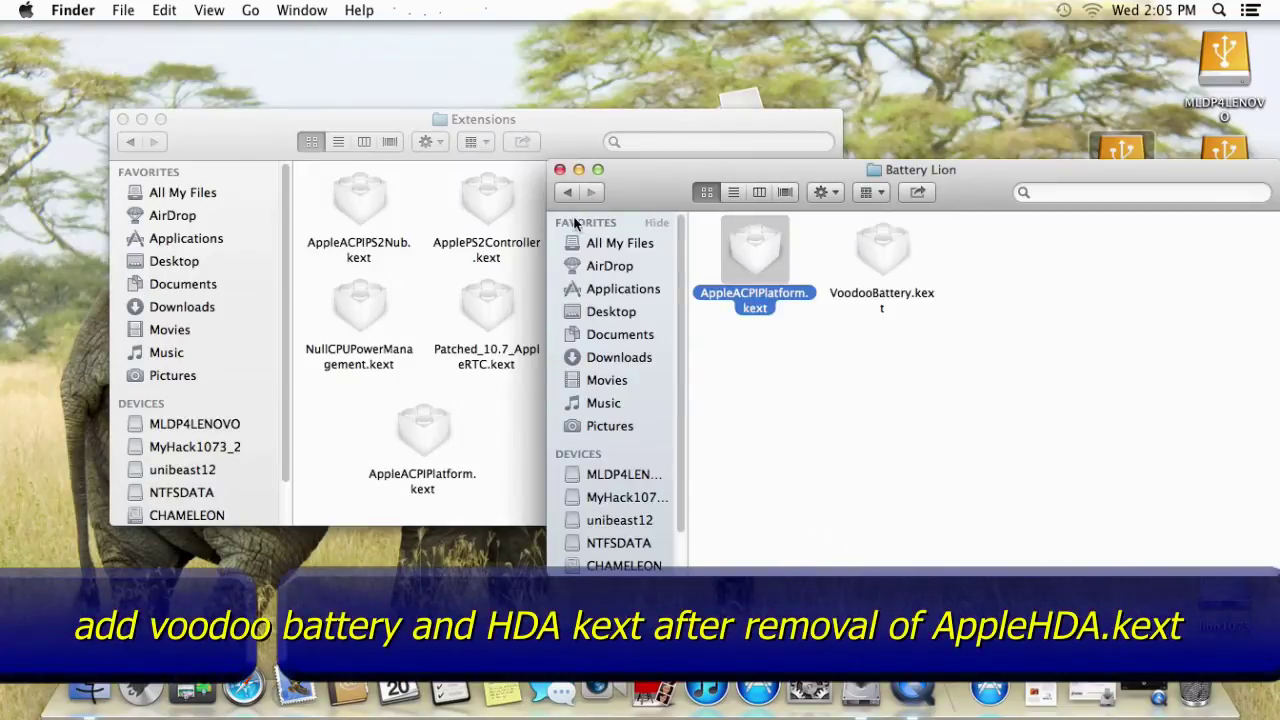
Step: Close the Battery Lion folder, authorize myHack with the account password and choose the Run myFix operation
left_click(560, 170)
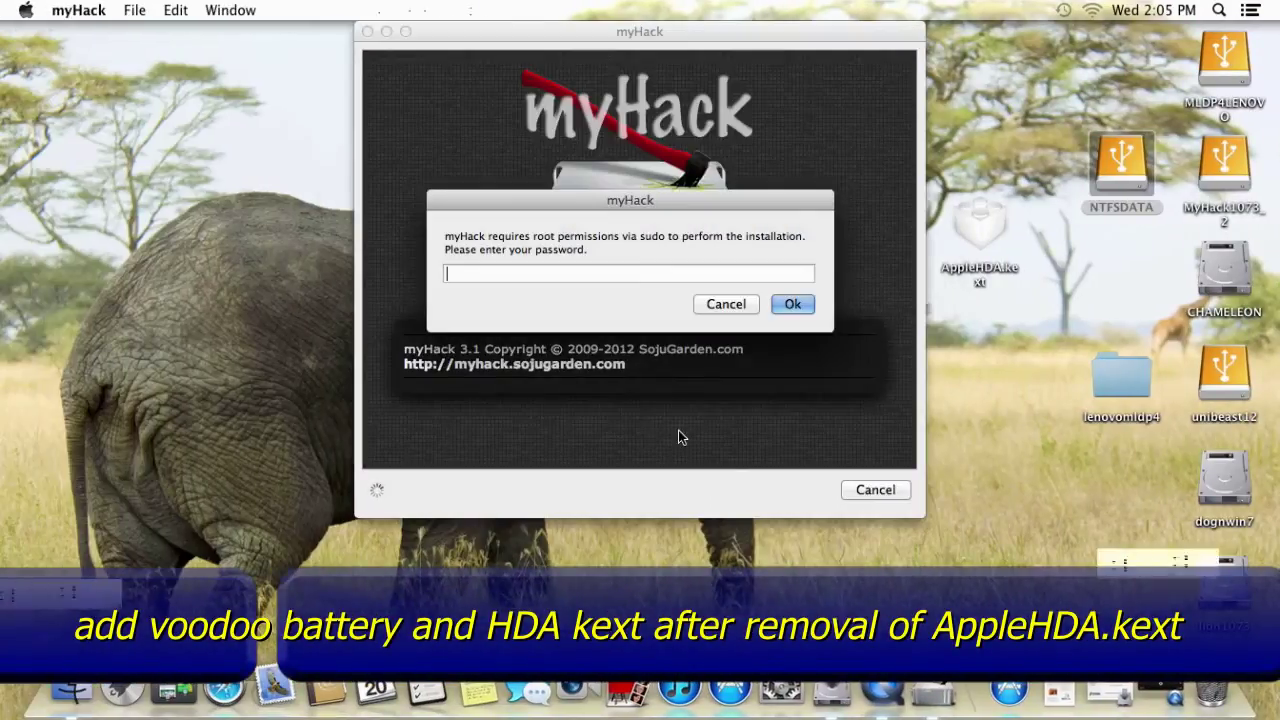
type("••••••")
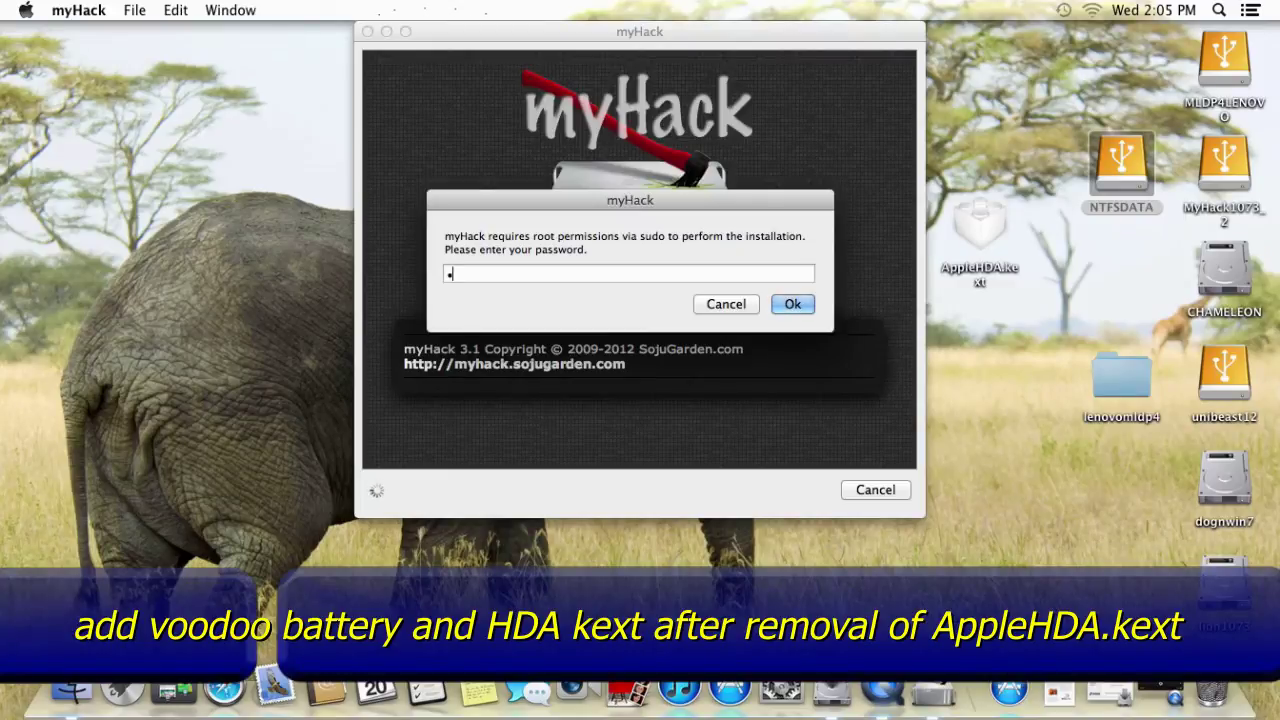
key("Return")
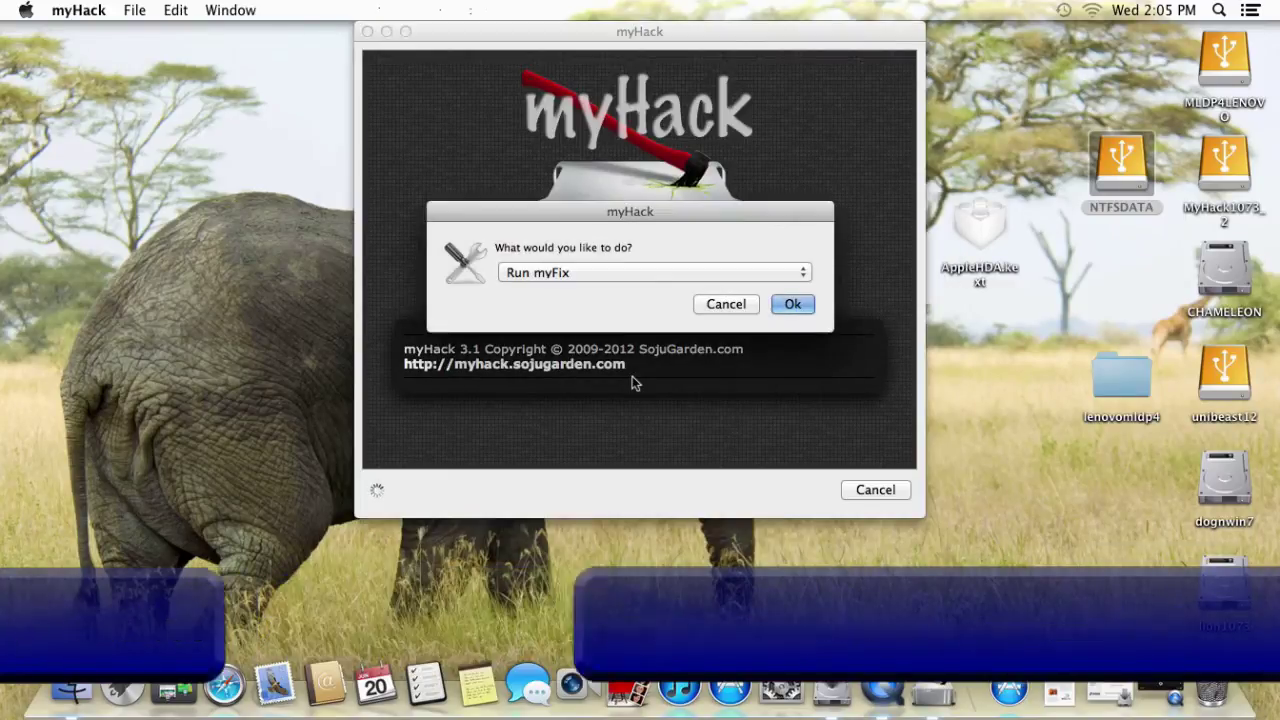
left_click(783, 308)
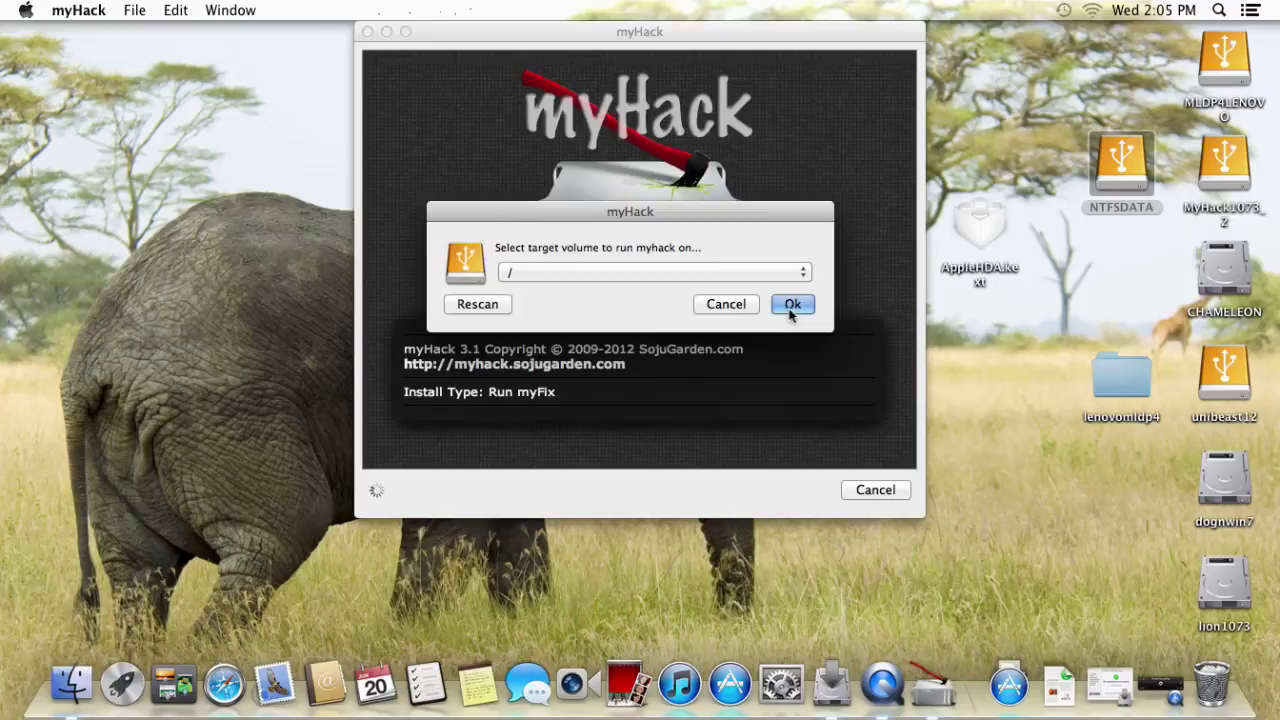
left_click(1165, 687)
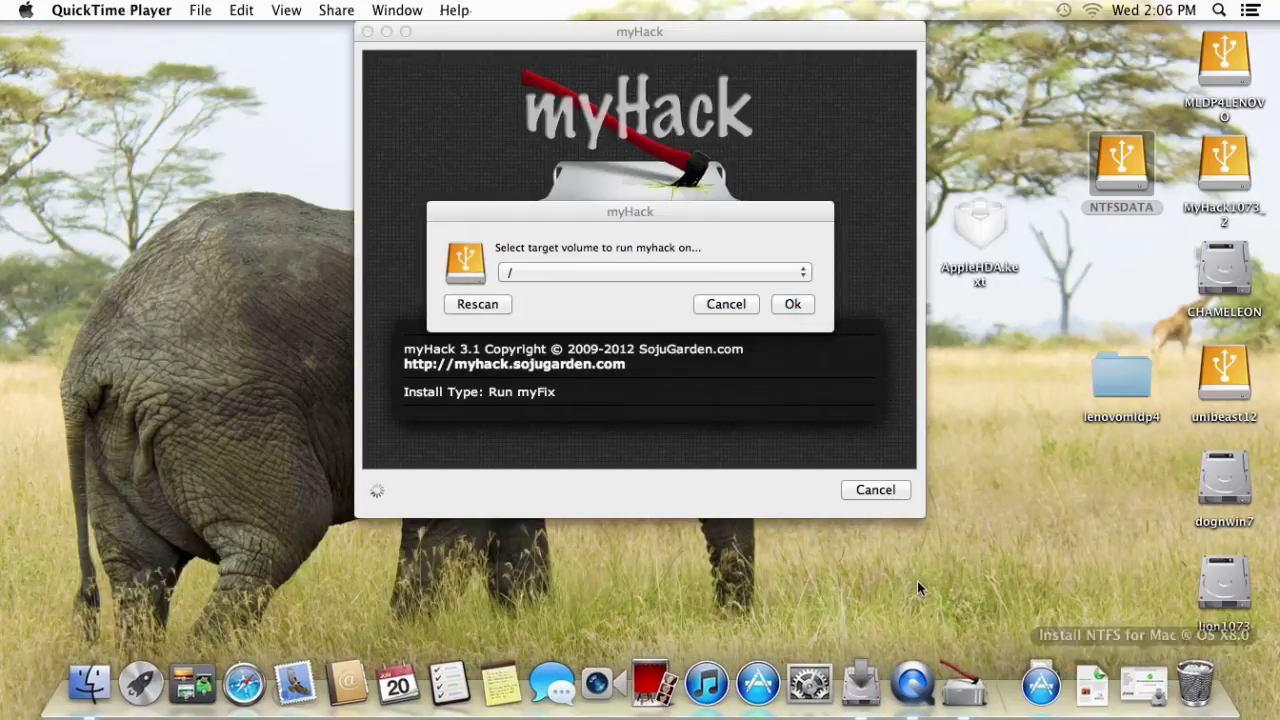